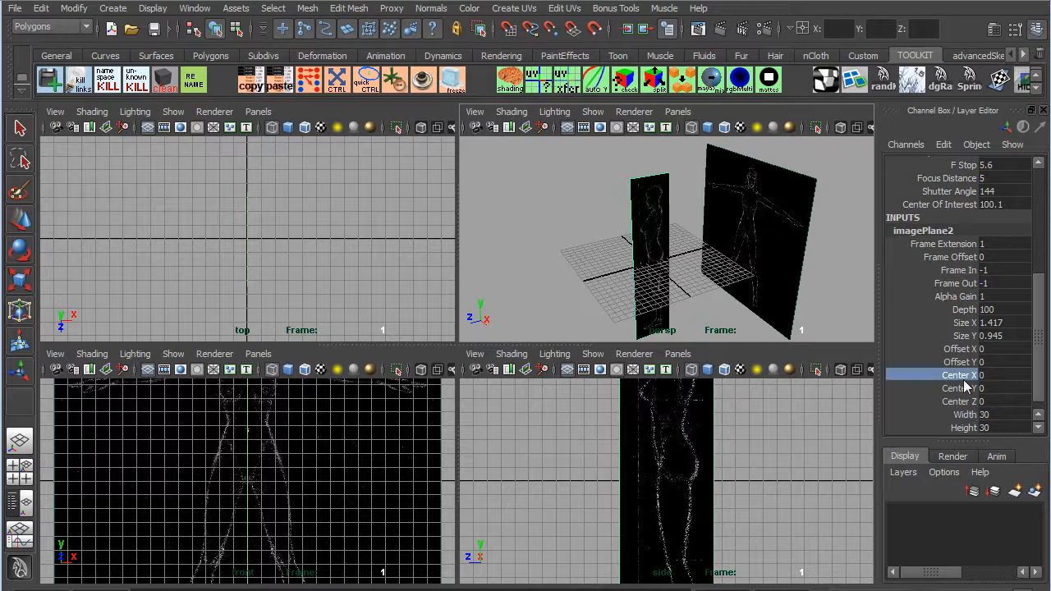
Shift the side image plane away from the grid by setting its Center X to -21.2.
middle_drag(650, 246, 478, 212)
alt+drag(637, 264, 740, 230)
Set both the side and front image planes to display only when looking through camera.
click(1015, 30)
click(812, 158)
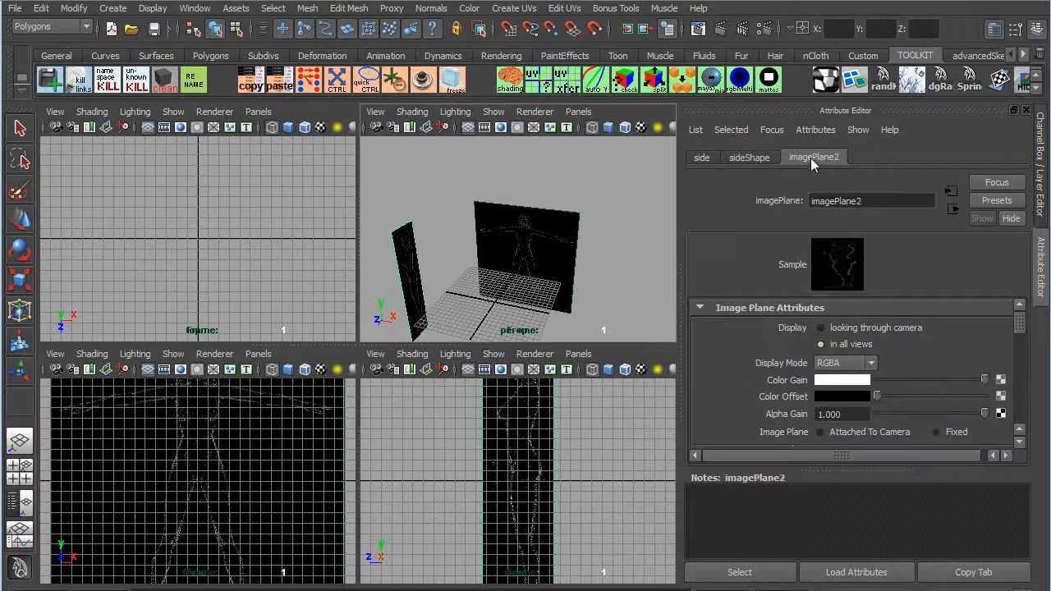
click(855, 327)
key(q)
click(538, 217)
click(821, 328)
click(513, 249)
Create a polygon cube at the origin in the enlarged perspective view.
key(space)
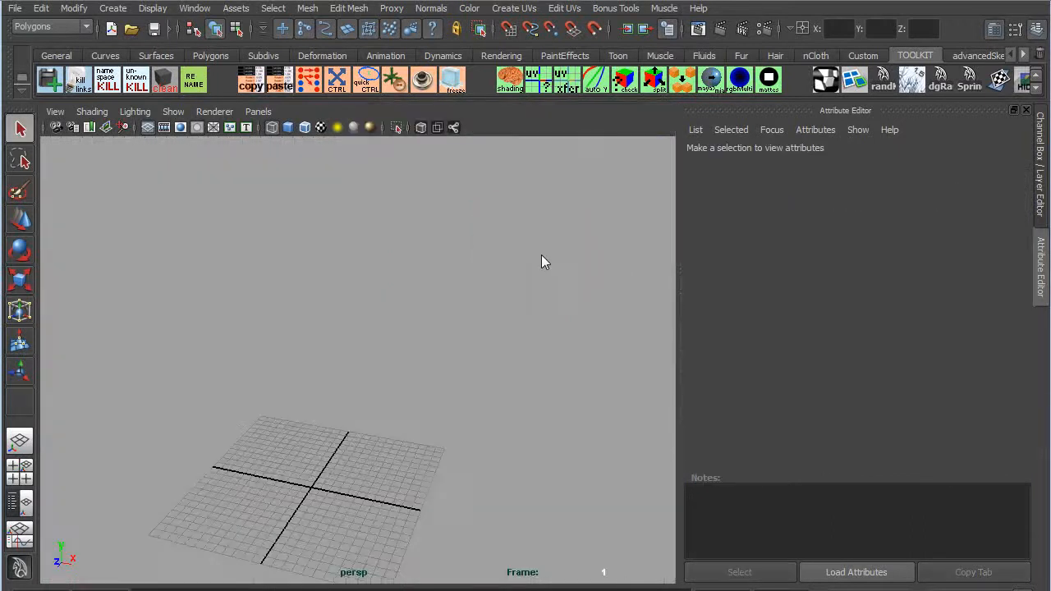
alt+middle_drag(415, 364, 532, 285)
alt+drag(532, 293, 457, 336)
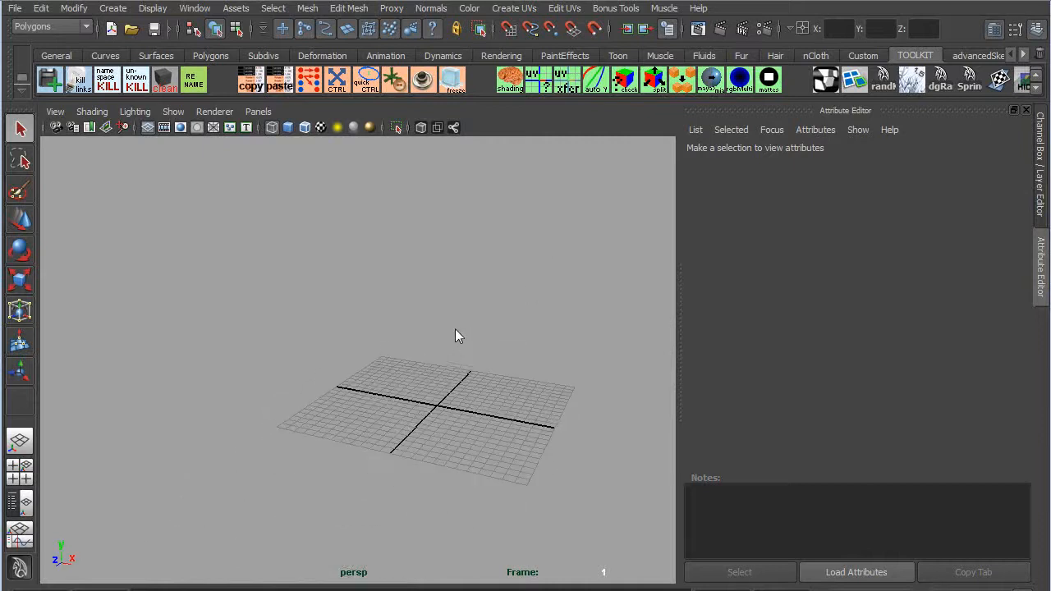
key(space)
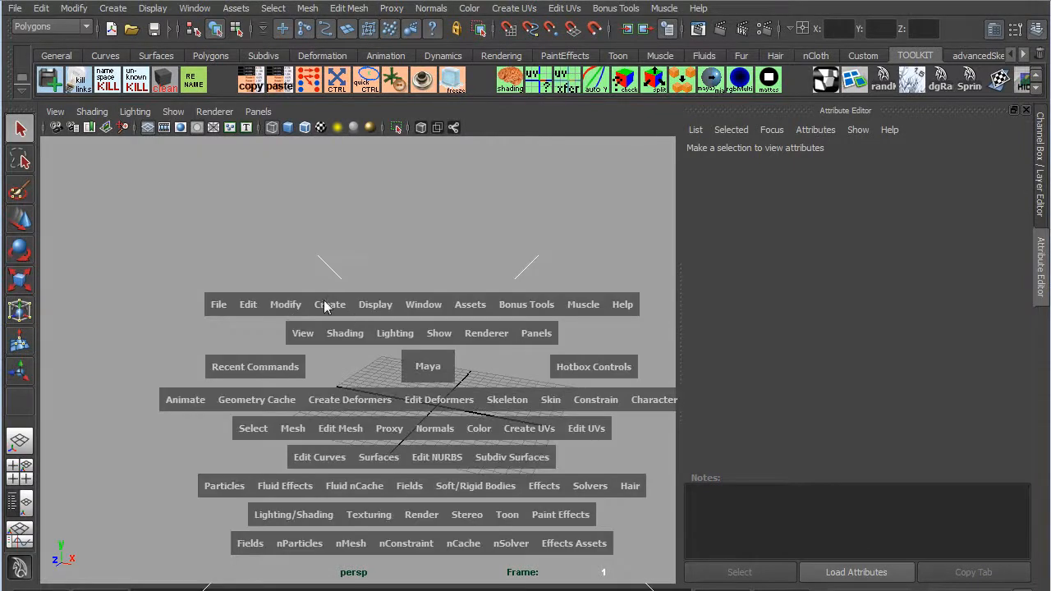
click(312, 306)
mouse_move(370, 355)
click(529, 376)
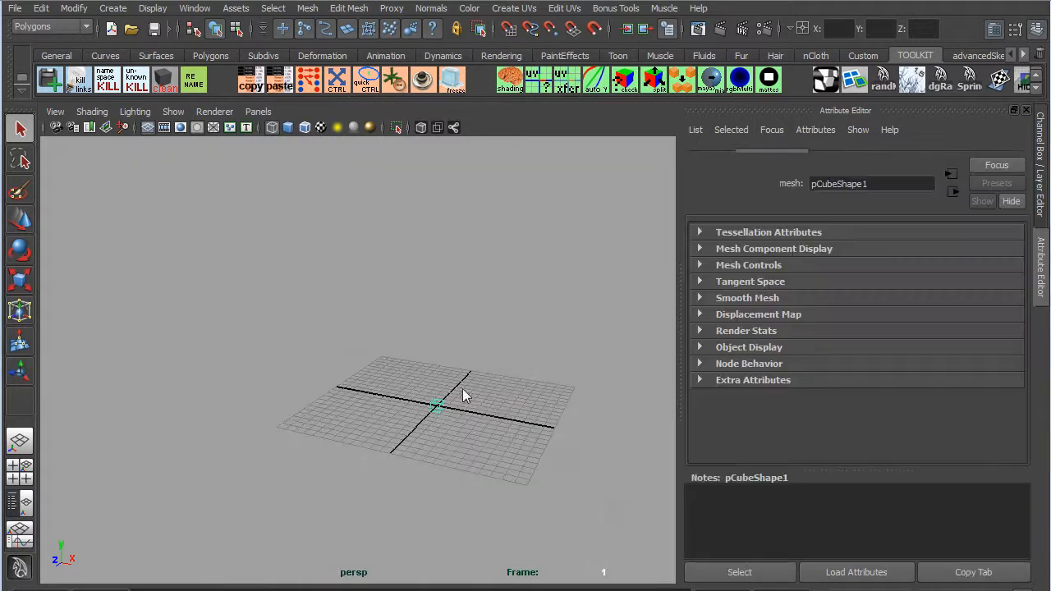
Scale the cube uniformly to about 3.84 and change the viewport background to darker grey.
scroll(456, 390, up, 5)
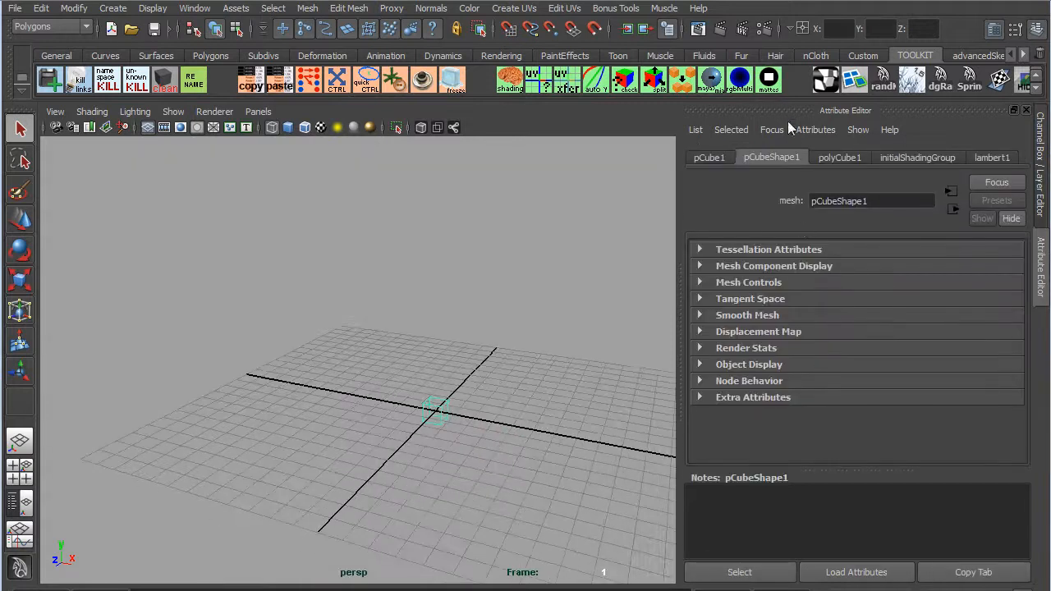
click(1041, 165)
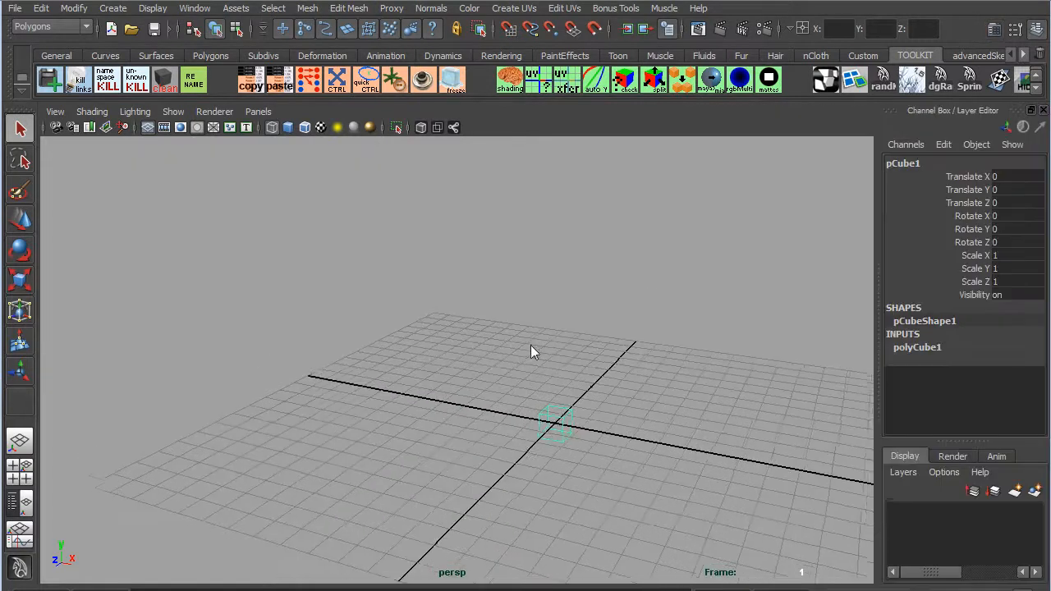
key(r)
drag(551, 421, 612, 458)
key(alt+b)
key(alt+b)
key(alt+b)
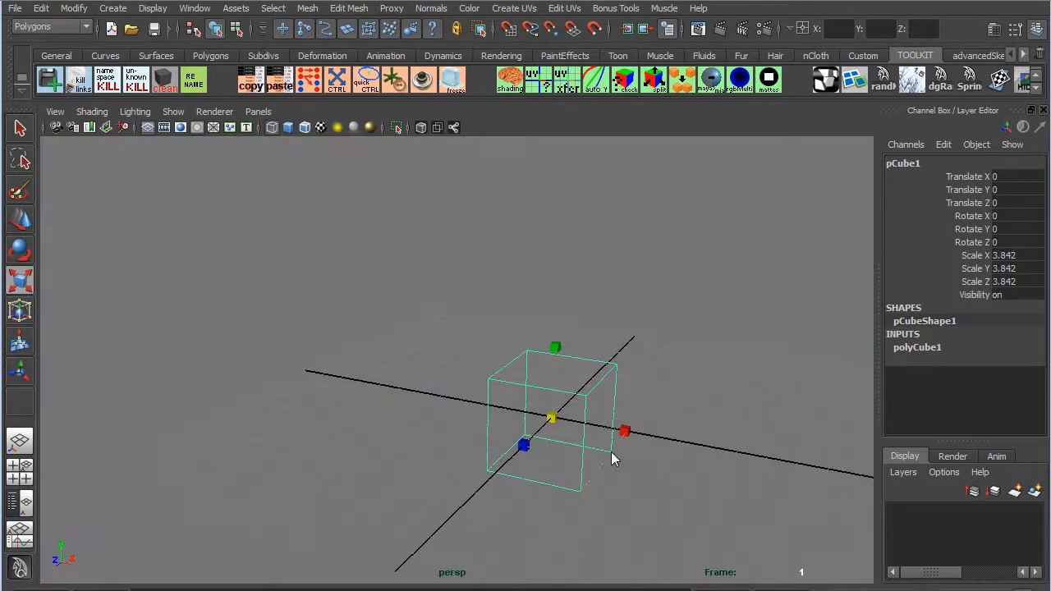
Split the cube vertically through its middle with an edge ring split across a top front edge.
alt+drag(612, 459, 588, 430)
right_drag(586, 415, 588, 397)
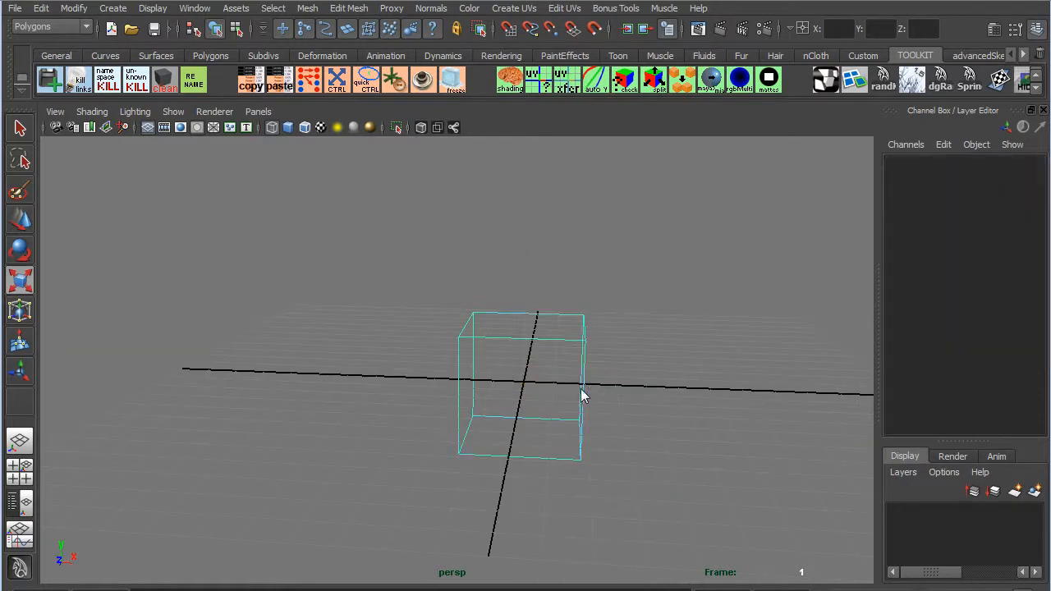
click(520, 336)
ctrl+right_drag(399, 431, 651, 546)
Delete the faces on the negative X half of the cube.
alt+drag(572, 470, 523, 436)
right_drag(525, 435, 526, 453)
alt+drag(525, 453, 386, 280)
key(Delete)
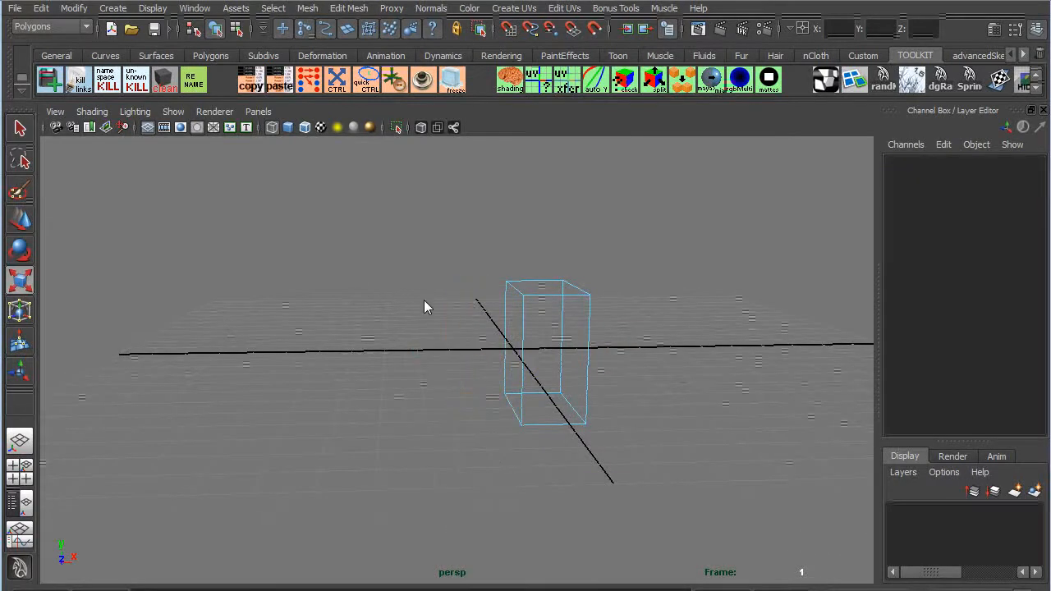
Mirror the remaining half cube with Duplicate Special as an instance, with Scale X at -1.
alt+drag(624, 369, 575, 328)
right_drag(575, 329, 580, 312)
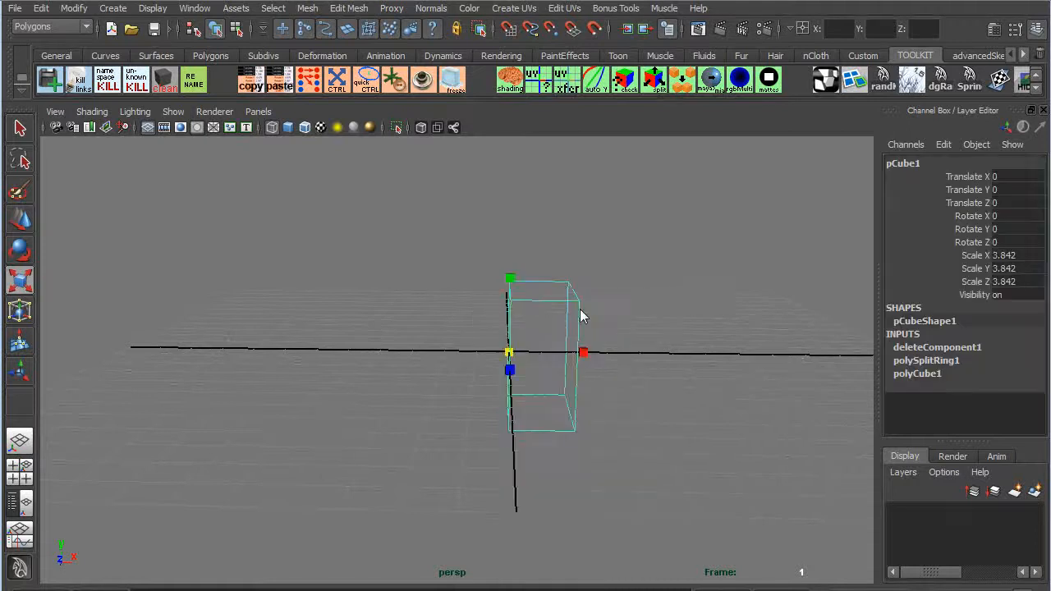
alt+drag(579, 312, 575, 353)
key(w)
key(space)
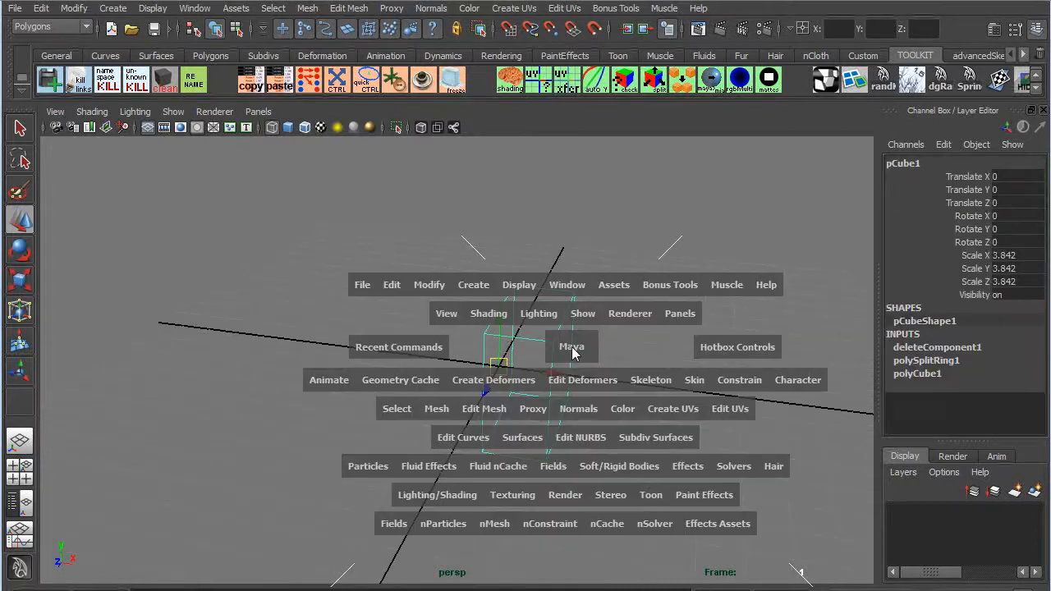
click(396, 287)
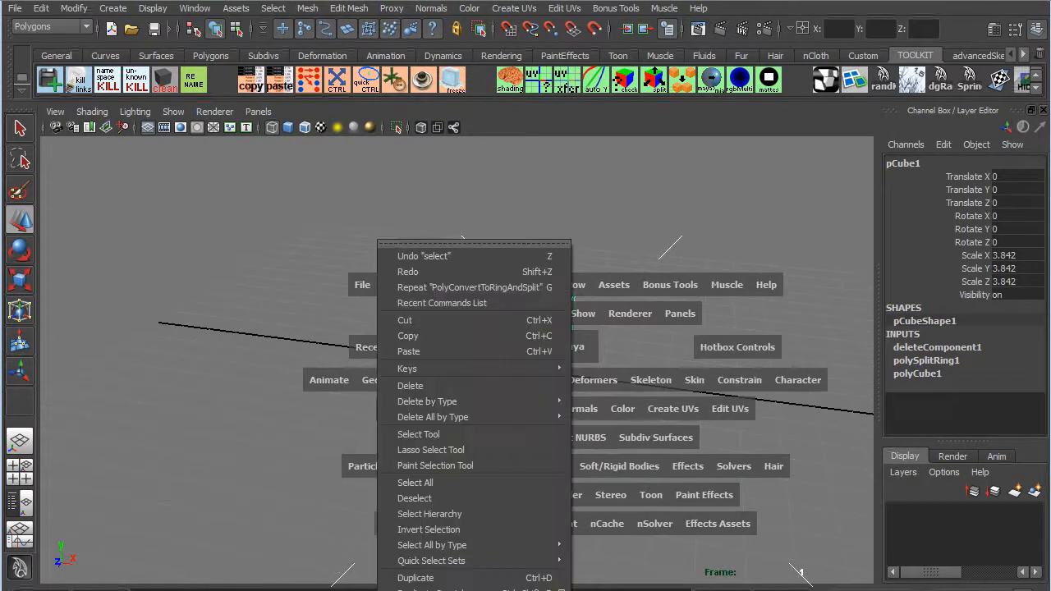
click(561, 589)
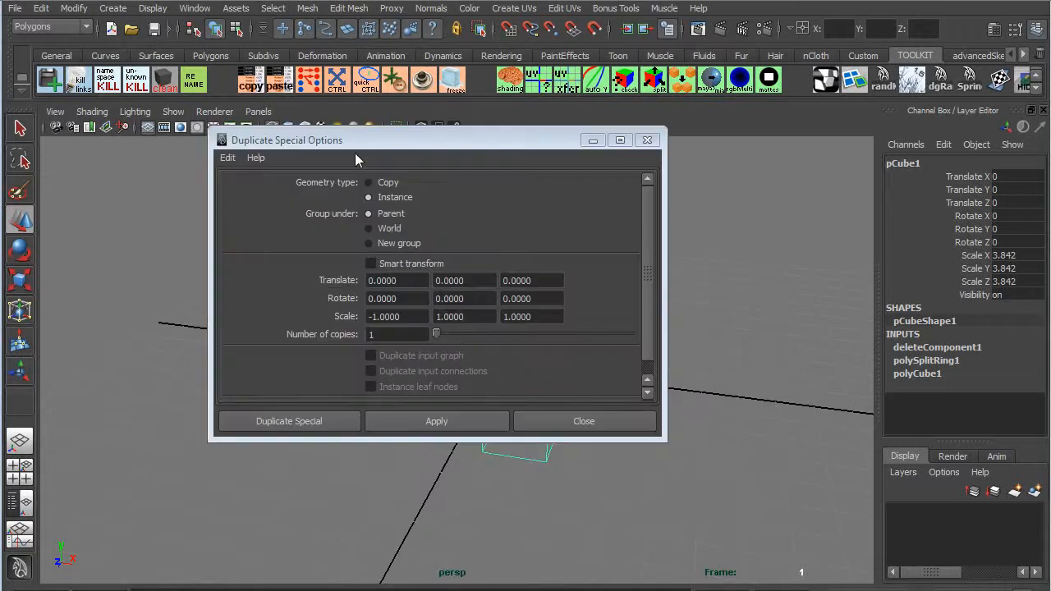
click(407, 316)
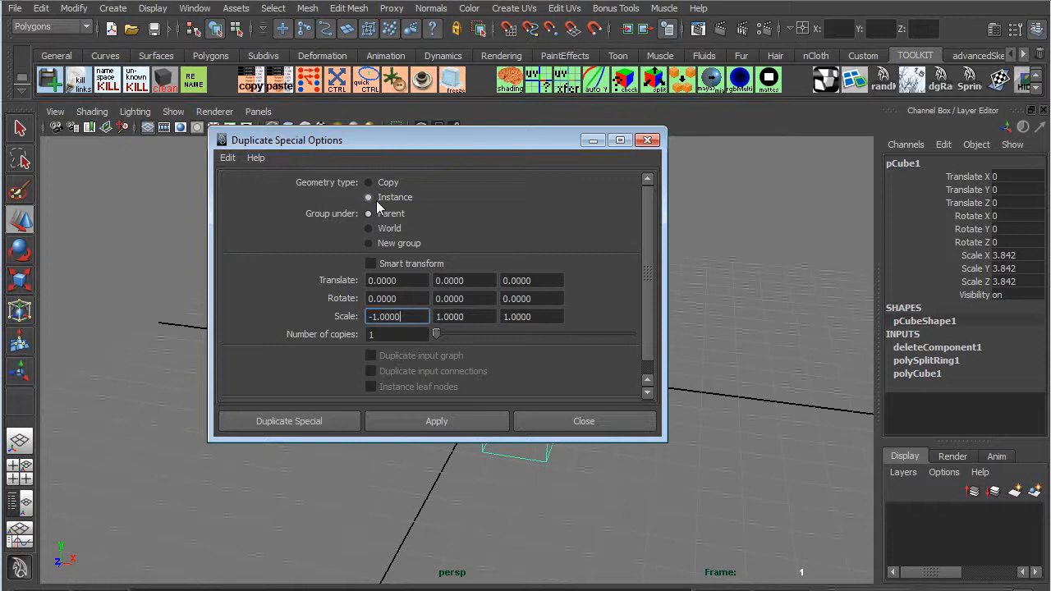
click(325, 429)
Test the mirrored instance by moving a top corner vertex of the half cube, and undo the move.
alt+drag(618, 469, 545, 352)
right_drag(547, 349, 582, 364)
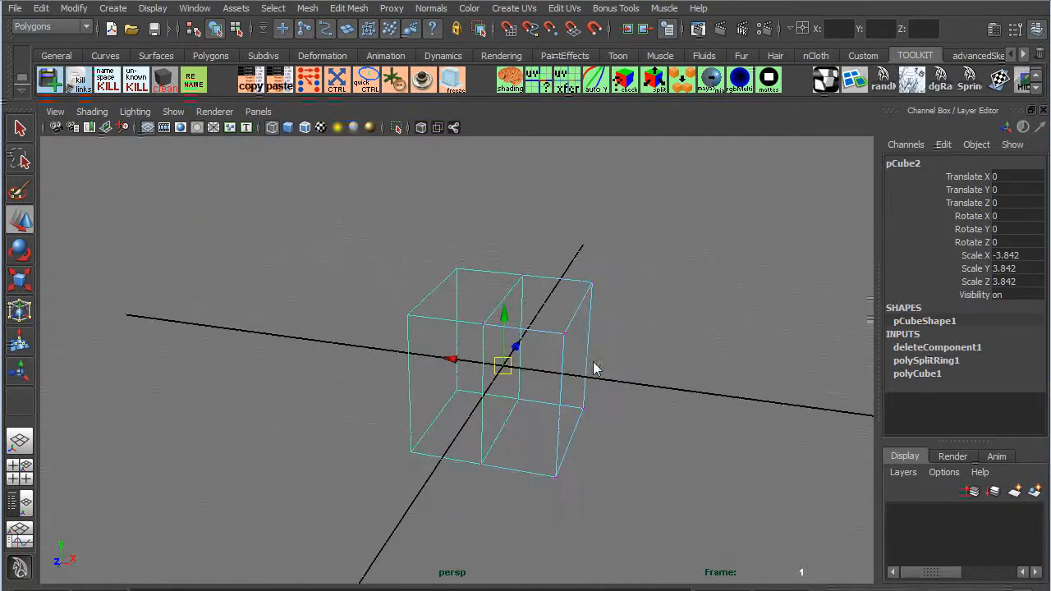
click(590, 279)
drag(597, 262, 607, 229)
key(ctrl+z)
Select the top row of the half cube's vertices in the enlarged side view.
alt+drag(593, 287, 514, 380)
key(space)
key(space)
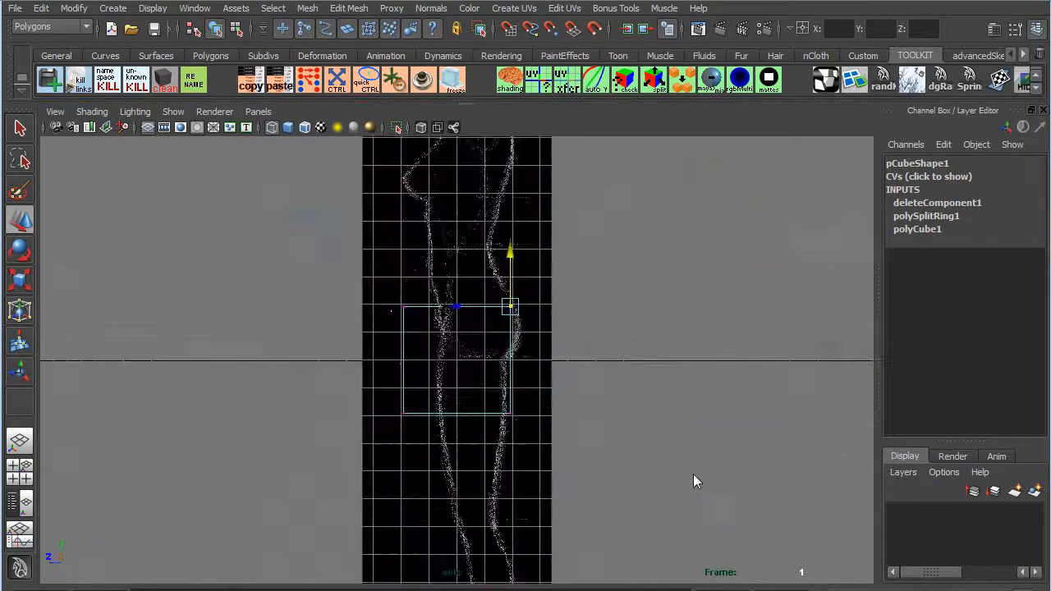
scroll(566, 396, up, 3)
alt+middle_drag(590, 341, 602, 406)
drag(556, 387, 374, 316)
alt+middle_drag(469, 349, 493, 265)
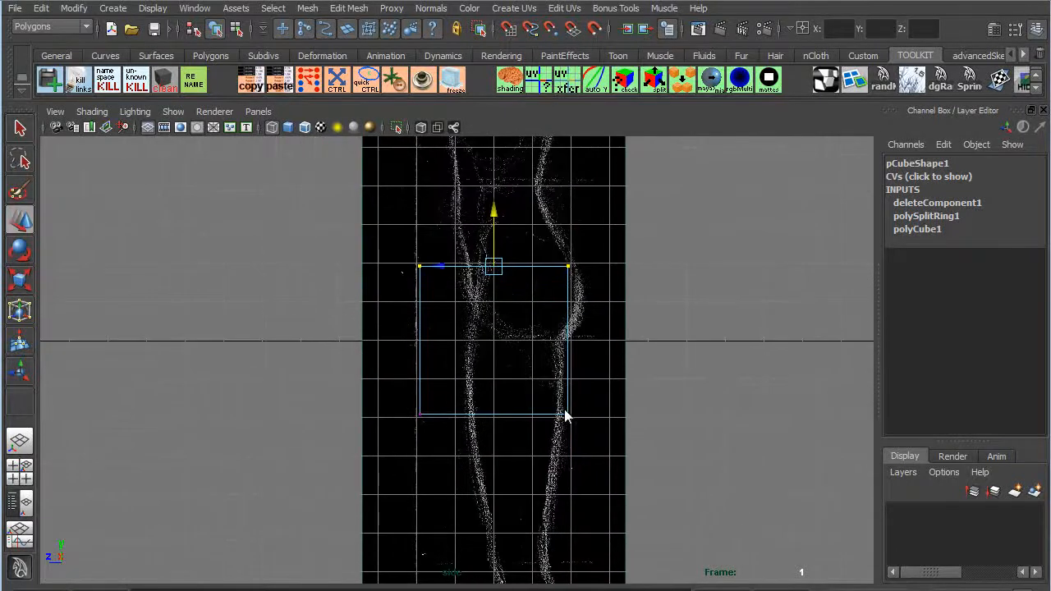
scroll(422, 312, down, 2)
Return to the four-view layout and set the side image plane's Alpha Gain to 0.5.
key(space)
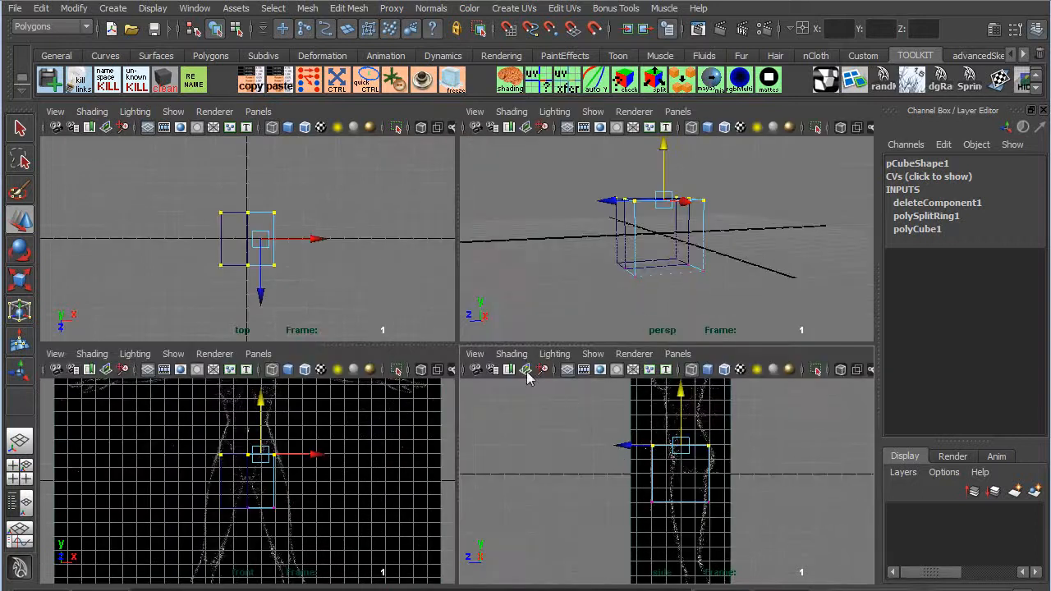
click(474, 354)
mouse_move(568, 581)
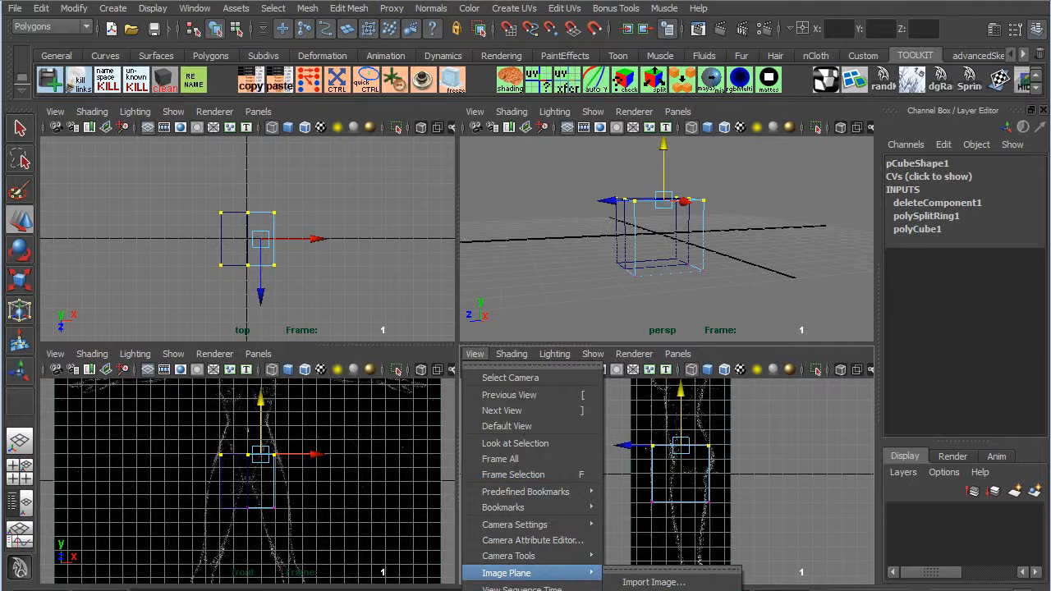
click(804, 443)
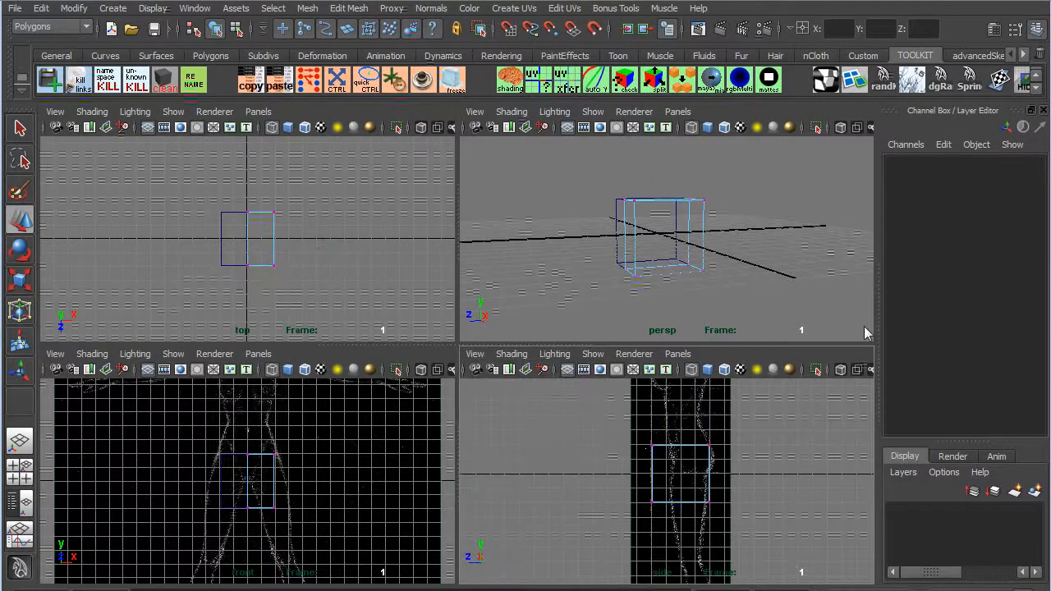
click(474, 354)
click(497, 375)
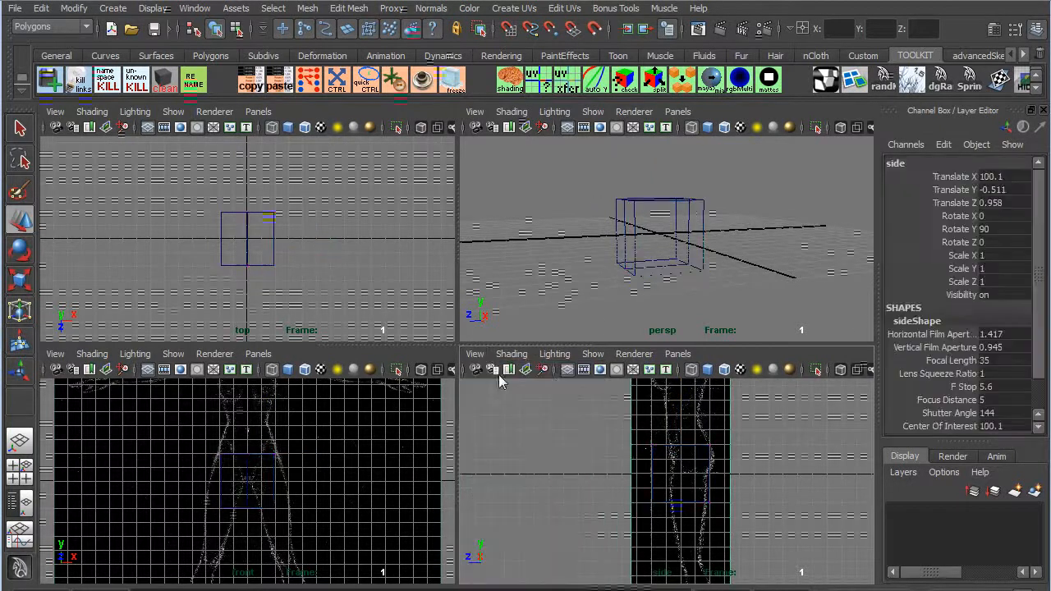
scroll(963, 296, down, 3)
click(965, 391)
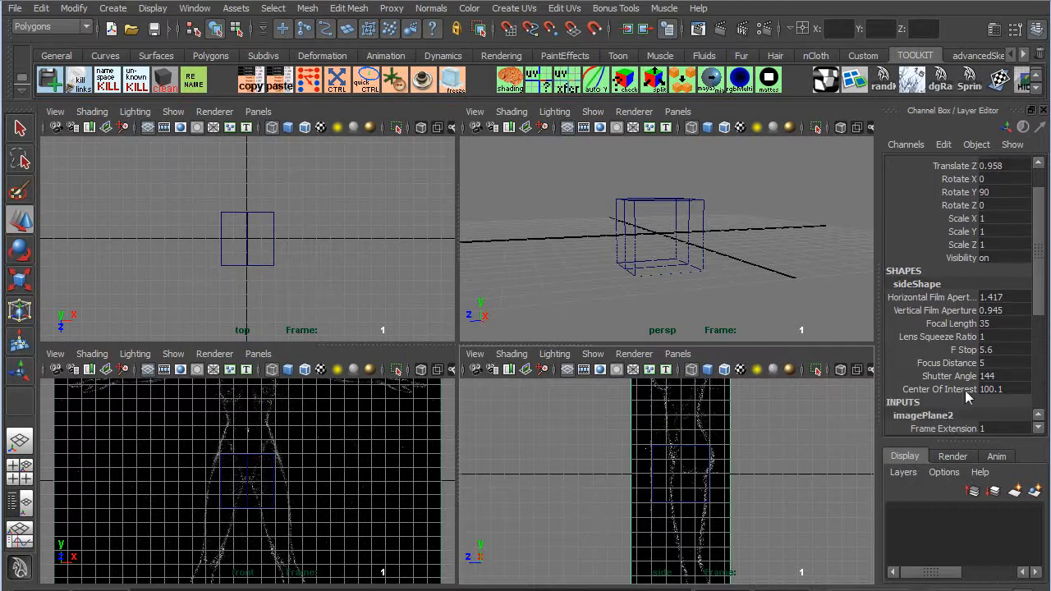
scroll(993, 338, down, 4)
click(995, 298)
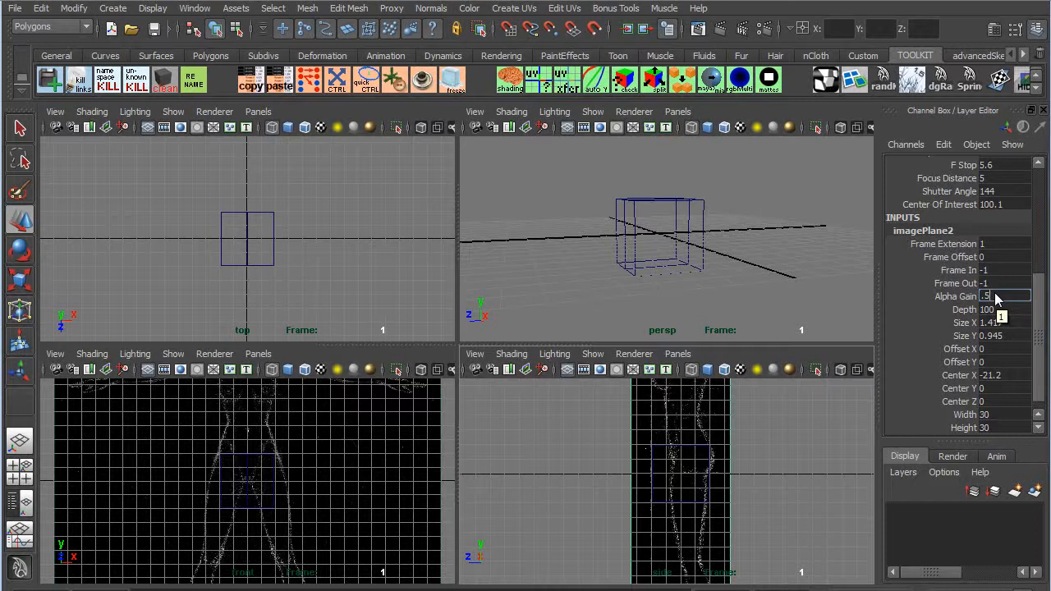
key(Return)
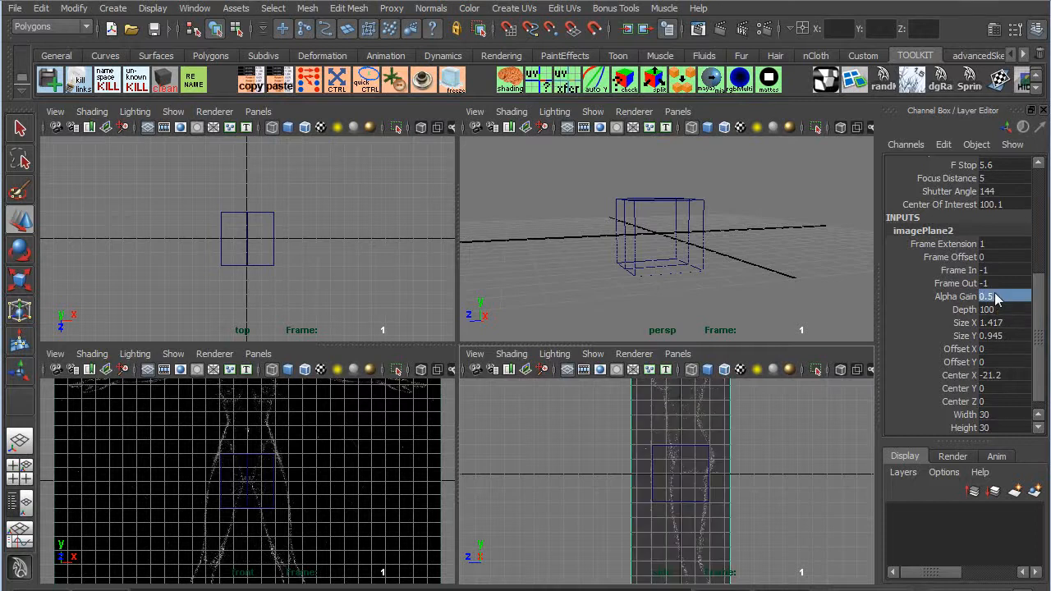
click(447, 493)
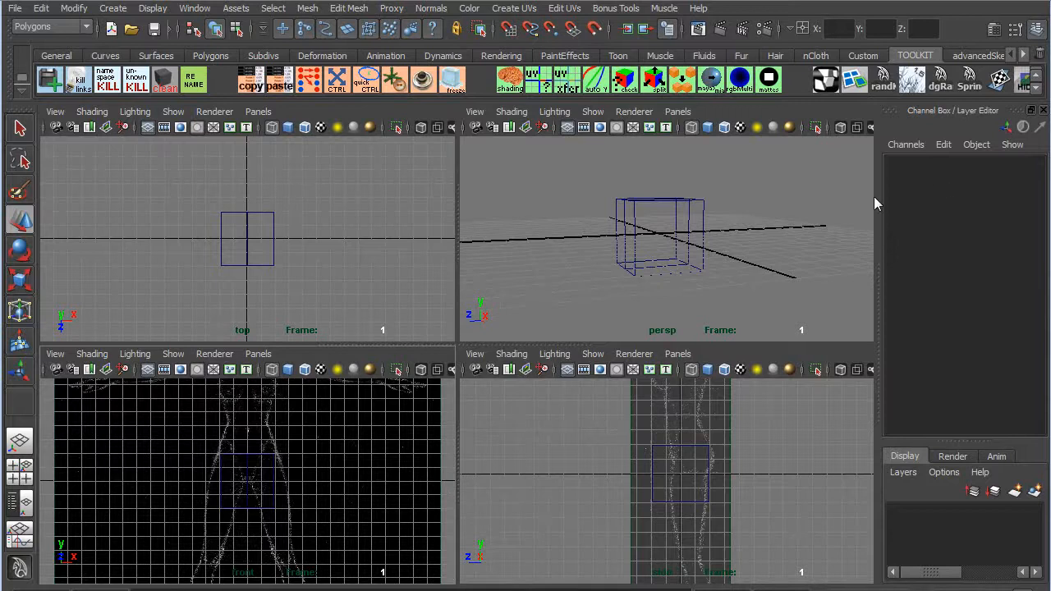
Set the front camera's image plane Alpha Gain to 0.7.
click(55, 354)
click(86, 376)
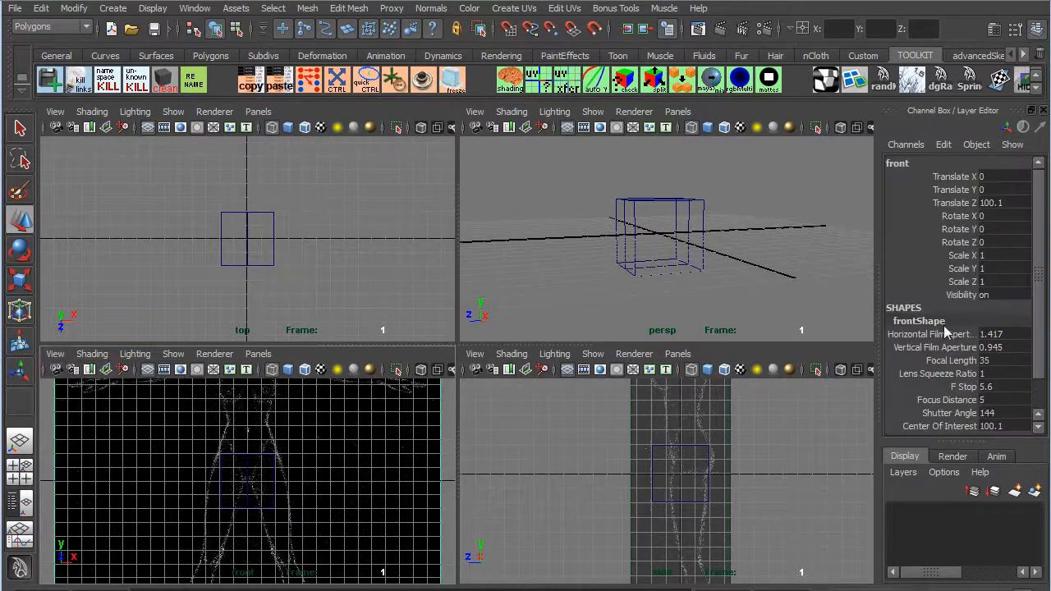
scroll(944, 329, down, 5)
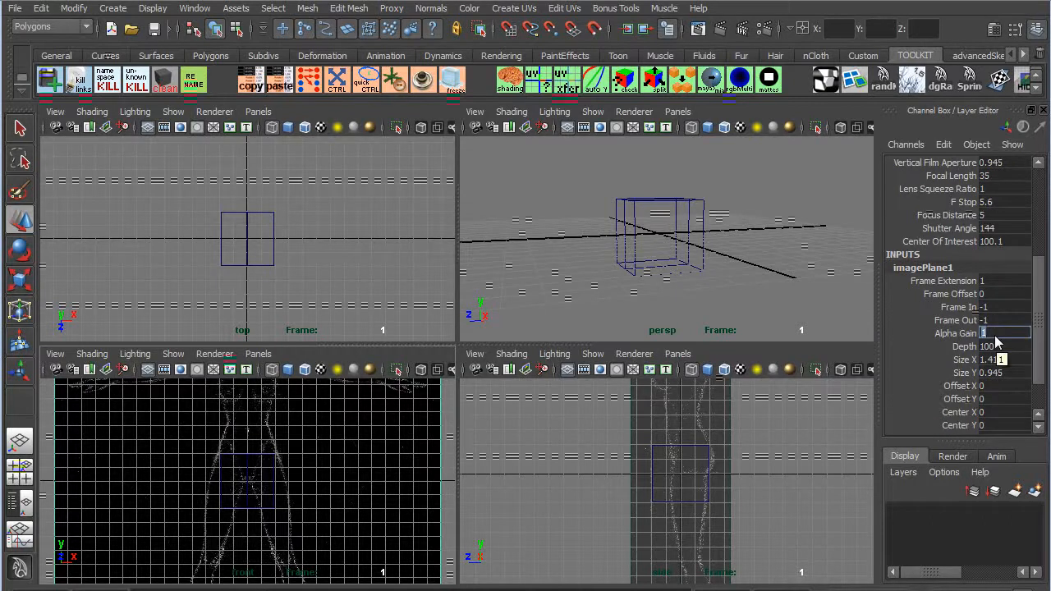
text(0.7)
key(Return)
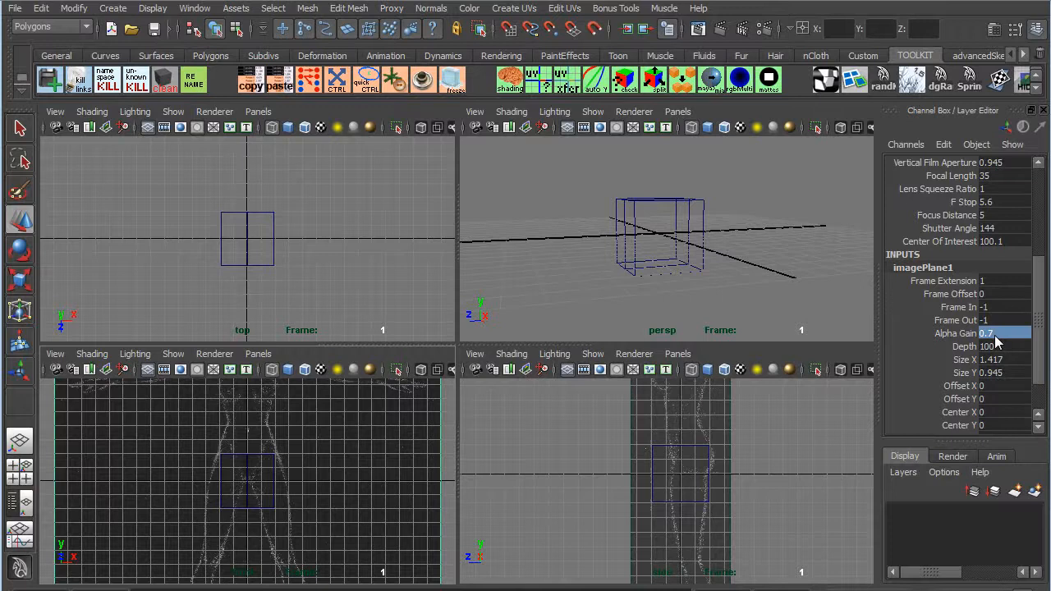
Set the side camera's image plane Alpha Gain to 0.7 and clear the selection.
click(474, 354)
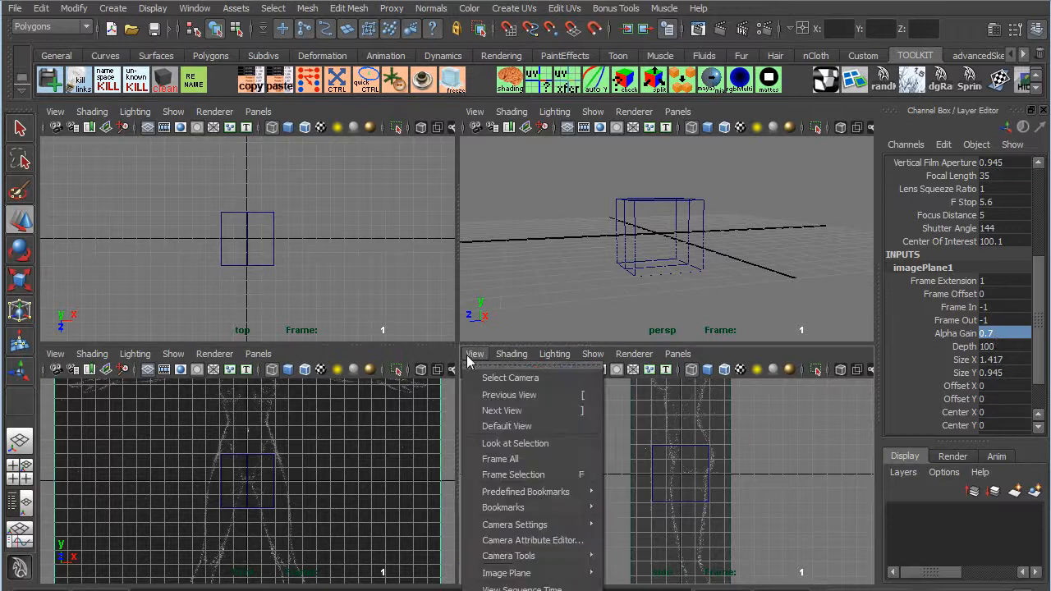
click(486, 379)
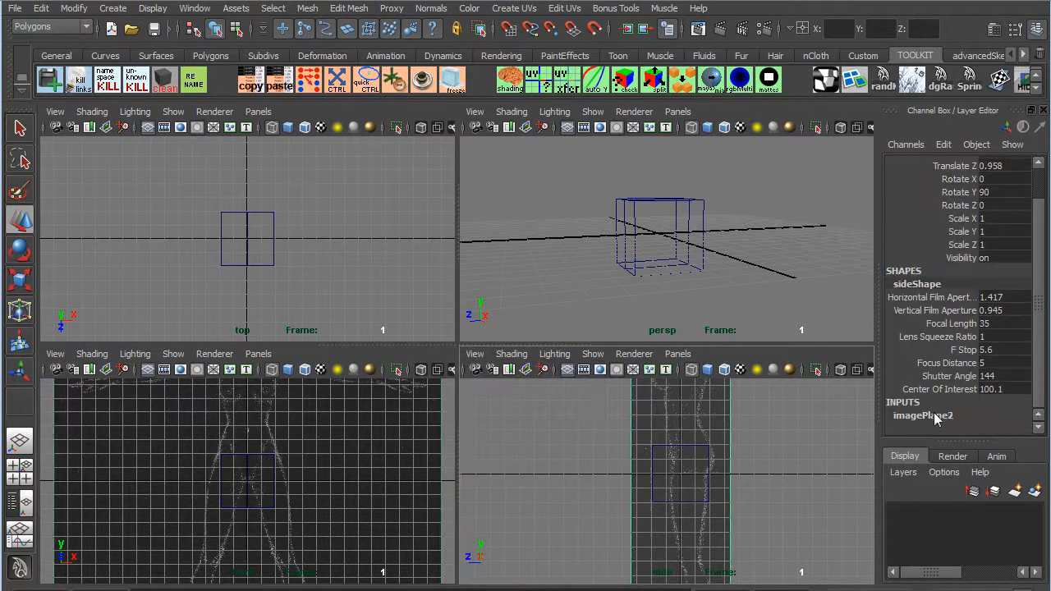
click(922, 415)
scroll(955, 396, down, 4)
click(994, 331)
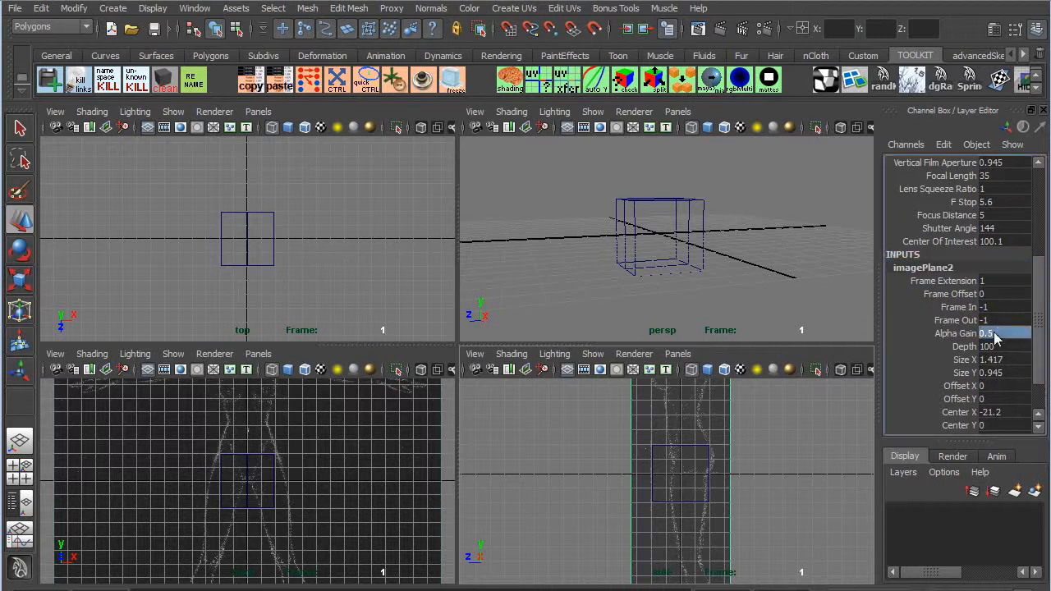
text(.7)
key(Return)
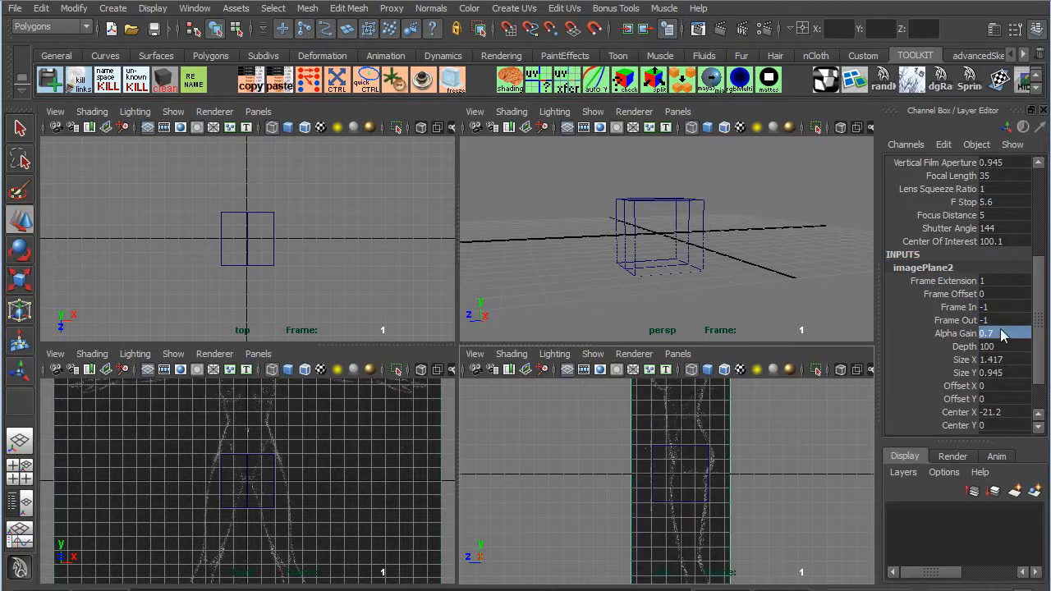
click(770, 525)
In the enlarged side view, select all of the half cube's vertices and move them up to the reference's torso.
scroll(750, 484, up, 2)
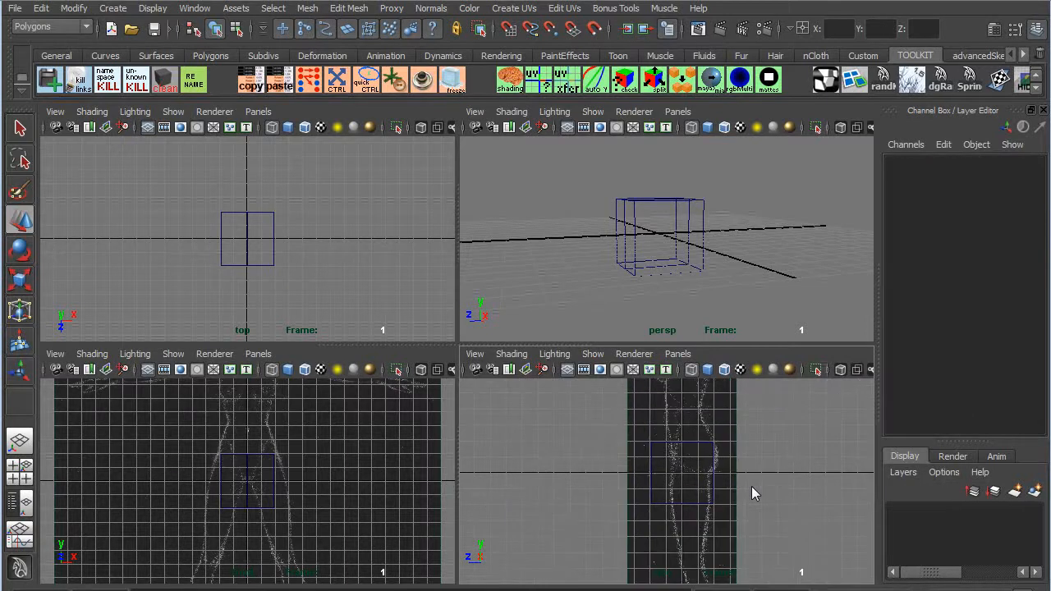
key(space)
scroll(588, 340, up, 3)
right_drag(580, 342, 465, 434)
click(468, 439)
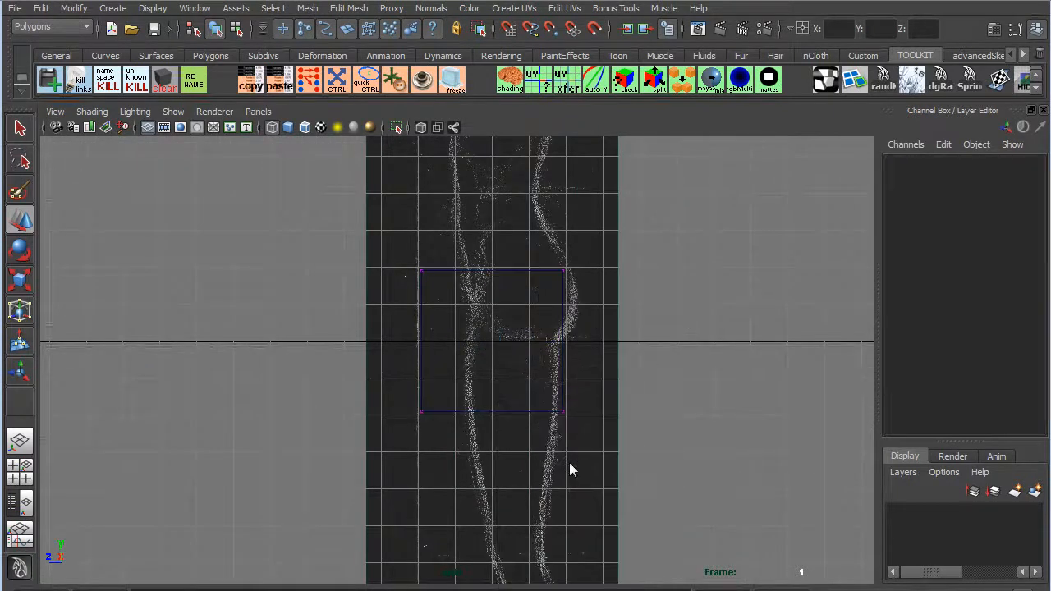
drag(606, 492, 379, 218)
drag(507, 348, 542, 218)
alt+middle_drag(537, 233, 544, 358)
drag(548, 340, 538, 254)
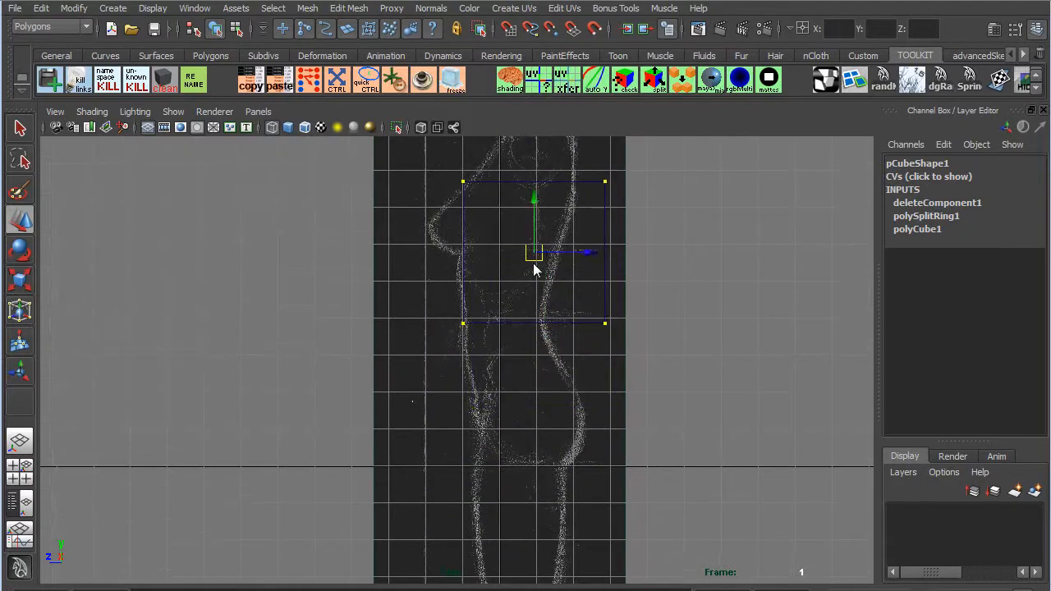
Move the lower back vertices forward onto the reference's lower-back outline in the side view.
scroll(535, 264, up, 1)
right_drag(622, 320, 593, 310)
drag(686, 345, 497, 270)
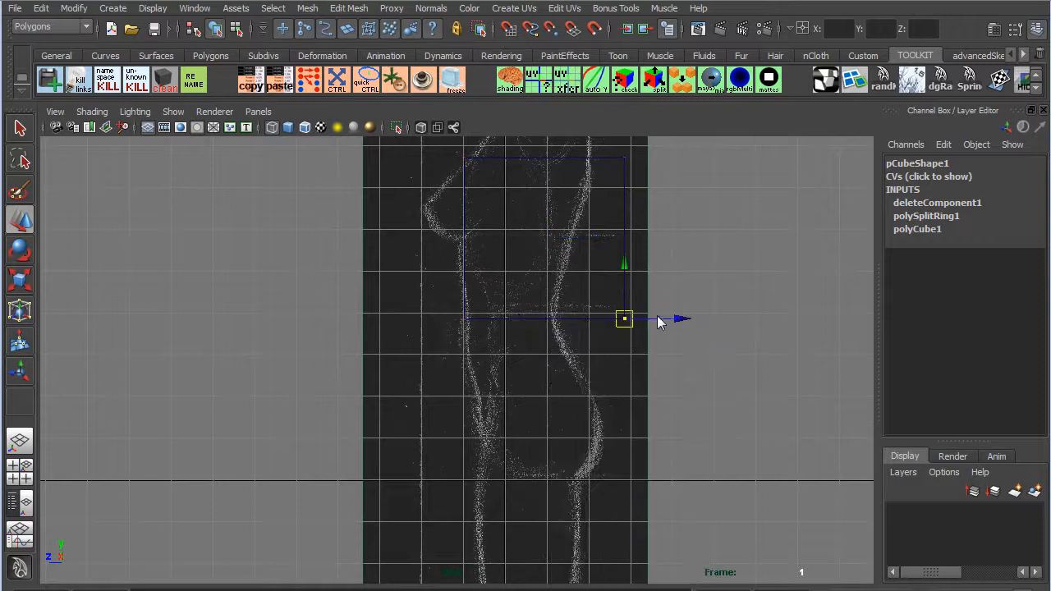
drag(657, 324, 587, 317)
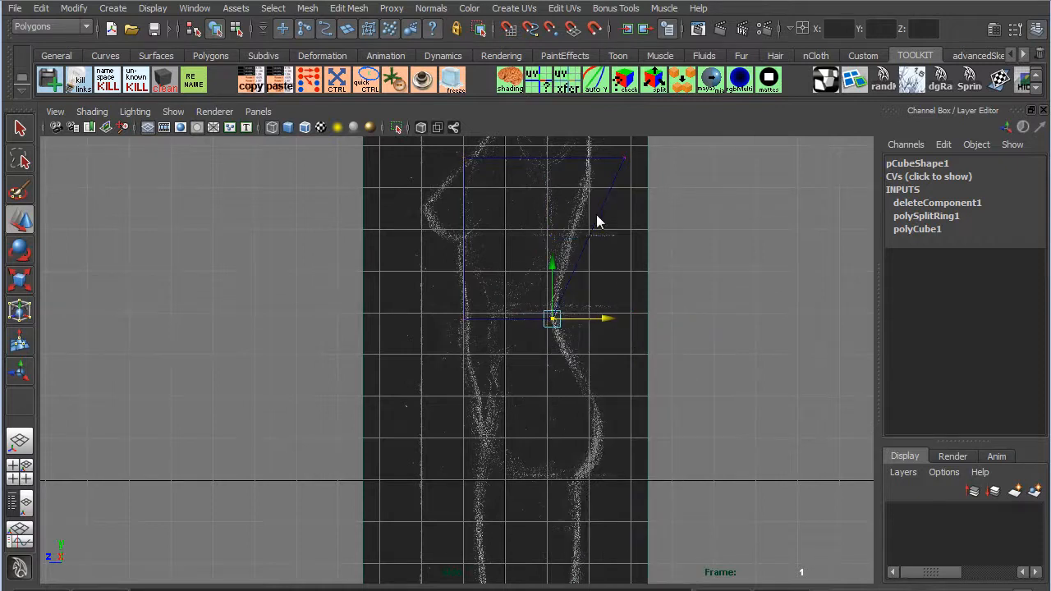
Fit the upper back vertices to the back outline and shift the upper front vertices slightly toward the back.
alt+middle_drag(671, 192, 665, 291)
click(625, 257)
drag(629, 257, 610, 258)
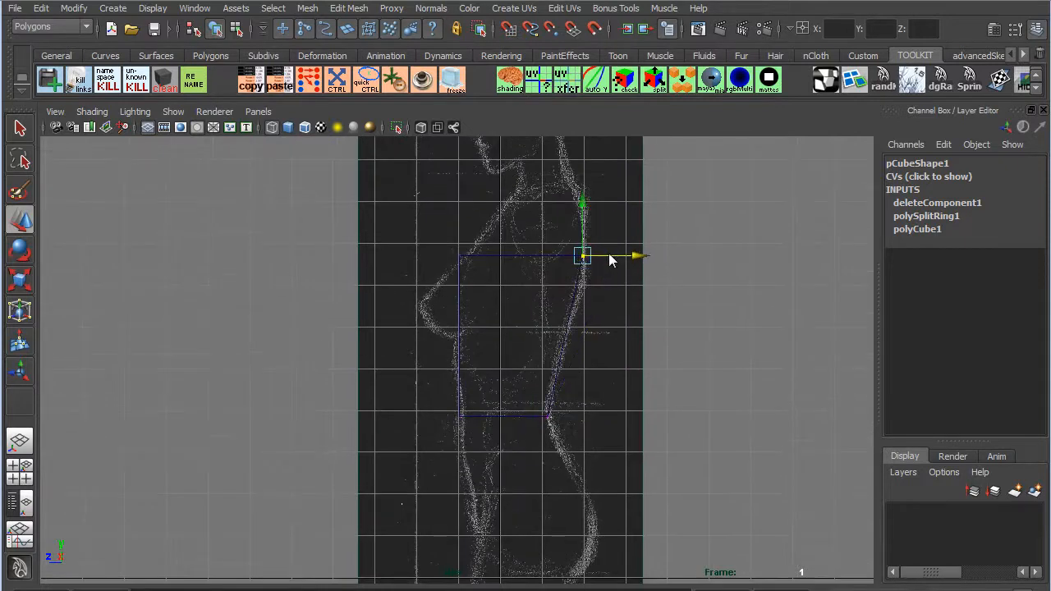
drag(498, 276, 432, 223)
drag(488, 257, 495, 258)
In the enlarged front view, pull the outer lower vertices in to the waist and align the outer upper vertices with the armpits.
key(space)
key(space)
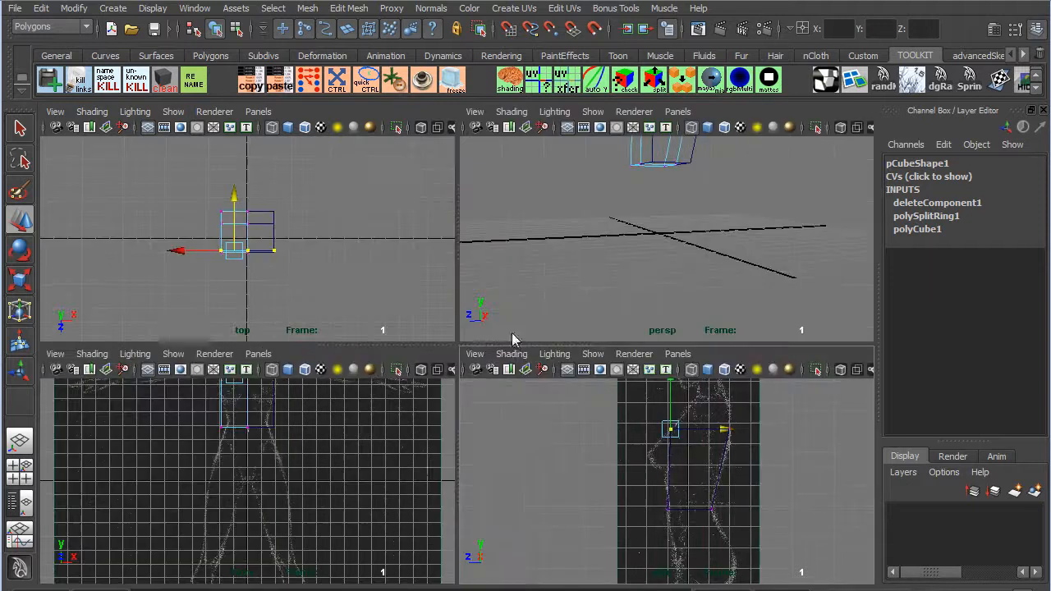
alt+middle_drag(390, 221, 404, 346)
alt+right_drag(404, 346, 484, 363)
right_drag(532, 388, 503, 386)
click(547, 385)
mouse_move(572, 387)
mouse_down()
mouse_move(546, 386)
mouse_move(557, 383)
mouse_up()
shift+drag(499, 398, 507, 347)
click(590, 288)
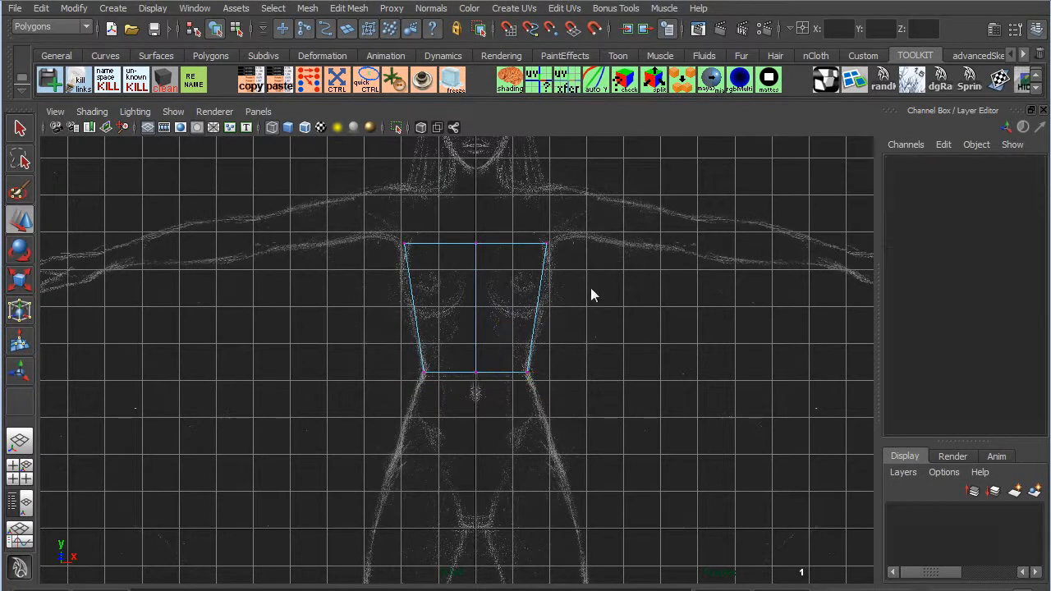
click(546, 244)
drag(569, 243, 577, 243)
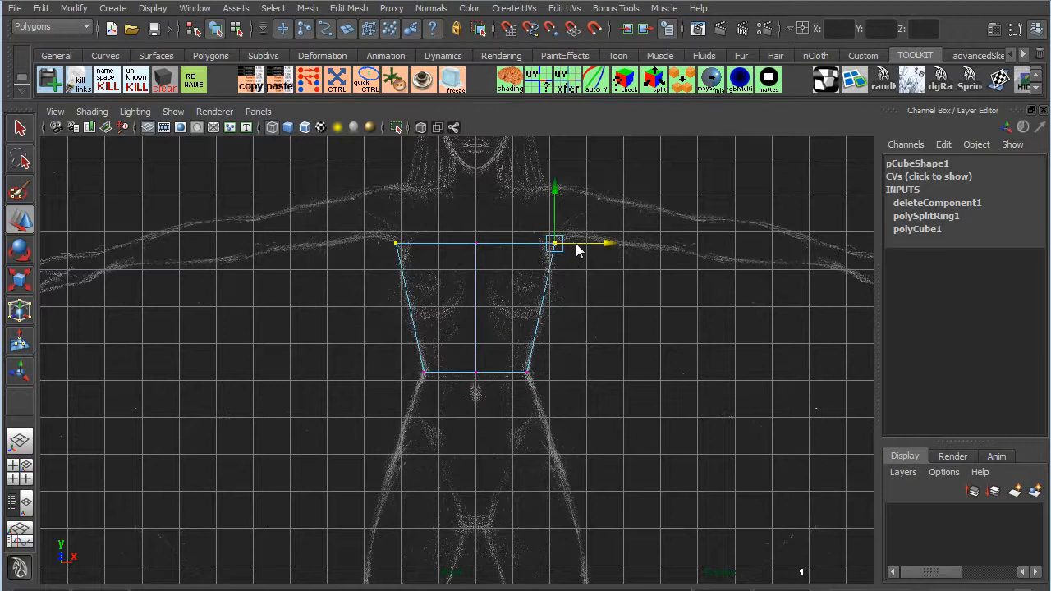
Extrude the top face of the torso upward by about 1.44 to shoulder height.
right_click(521, 244)
right_drag(520, 244, 556, 315)
click(542, 286)
click(484, 244)
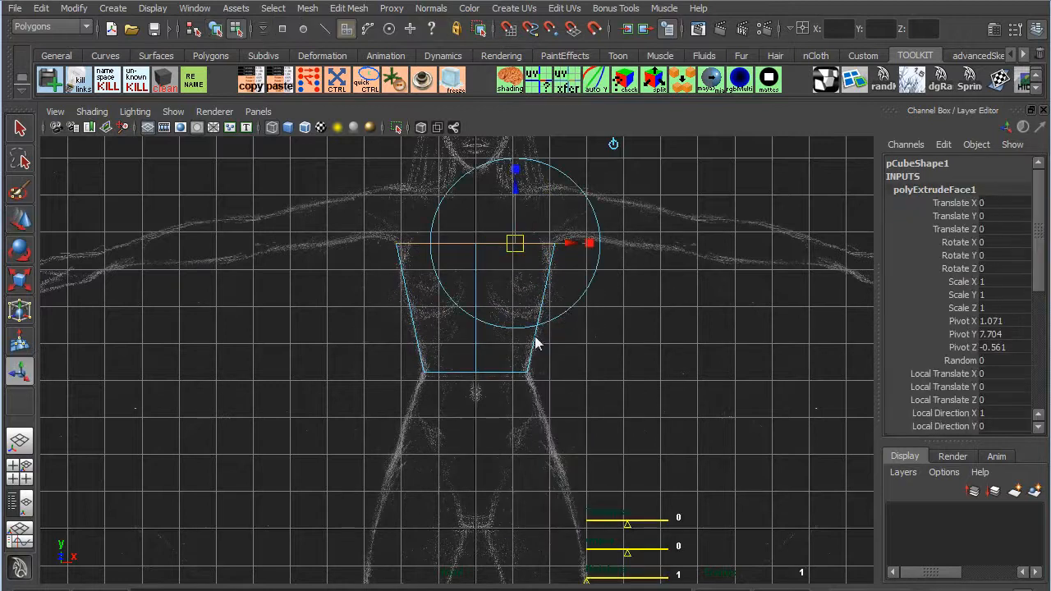
alt+middle_drag(523, 218, 533, 299)
drag(527, 285, 536, 235)
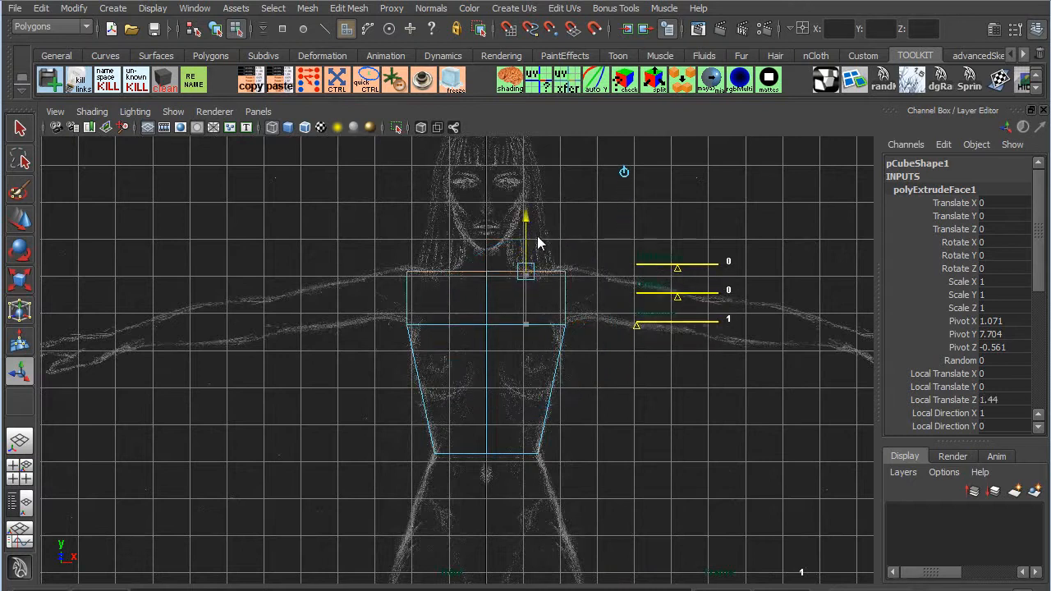
Move the extrusion's outer top vertices inward to the base of the neck.
key(r)
right_drag(564, 308, 512, 294)
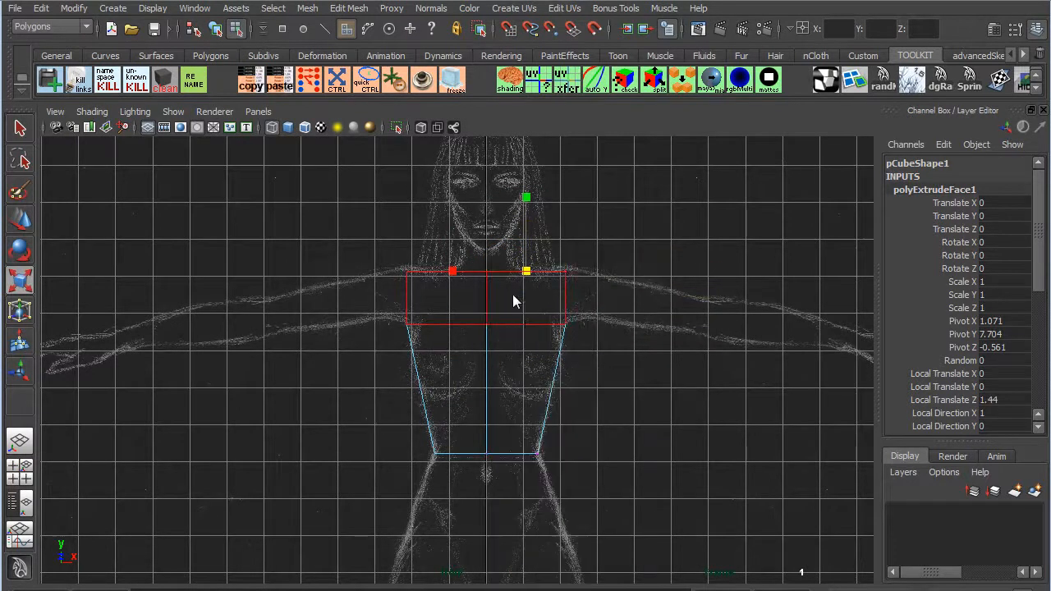
click(565, 272)
key(w)
drag(586, 274, 554, 263)
alt+middle_drag(556, 395, 559, 350)
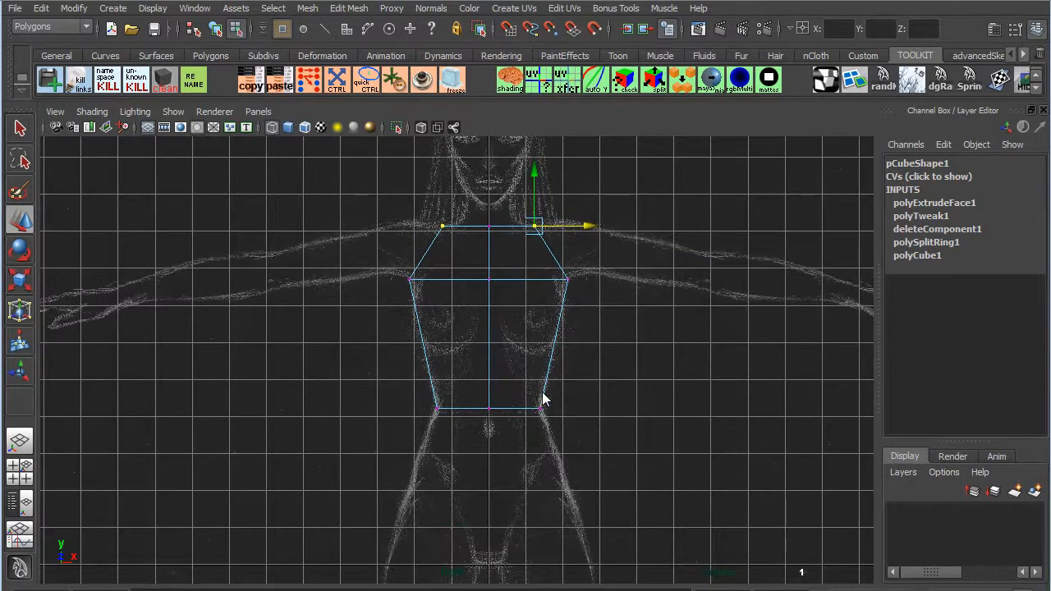
Select the inner face of the shoulder extrusion along the centre line and delete it.
right_drag(552, 382, 547, 411)
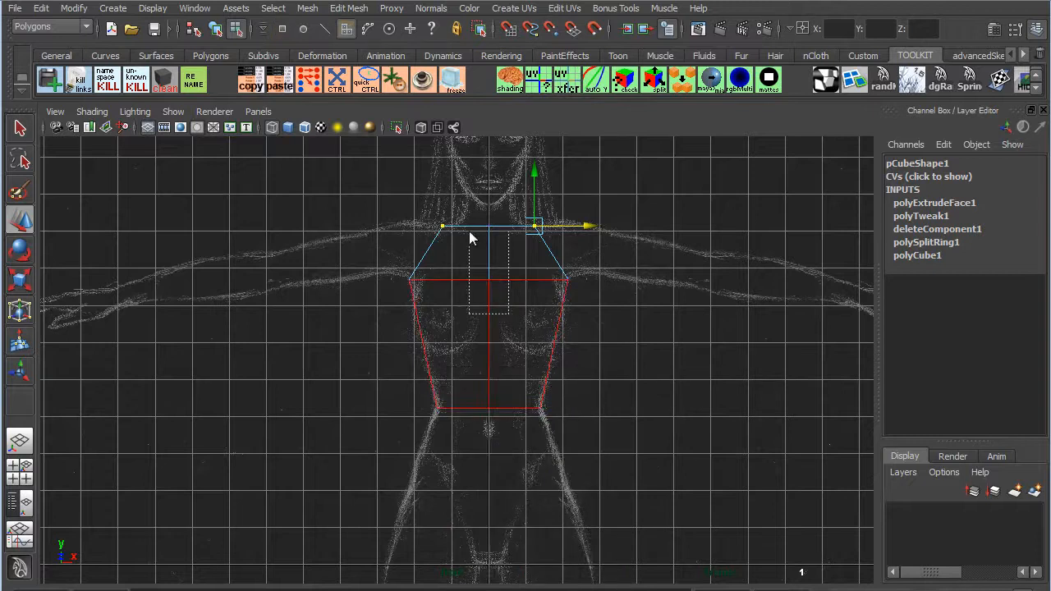
click(469, 233)
drag(492, 185, 604, 336)
key(ctrl+z)
key(Delete)
alt+middle_drag(511, 341, 522, 220)
Extrude the bottom face of the torso downward from the waist to the upper hips.
right_drag(525, 288, 527, 325)
click(530, 281)
drag(592, 266, 409, 199)
shift+right_drag(437, 282, 434, 310)
key(w)
drag(526, 288, 544, 346)
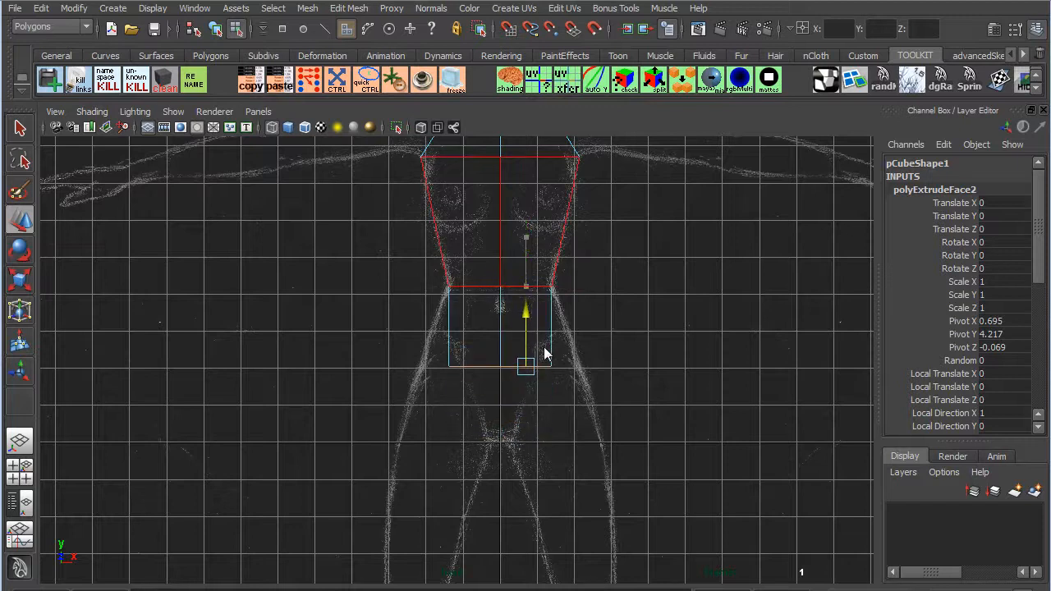
Move the outer bottom vertices out to the hip outline and lower the bottom vertices on the centre line slightly.
alt+middle_drag(548, 363, 544, 330)
right_drag(544, 330, 478, 316)
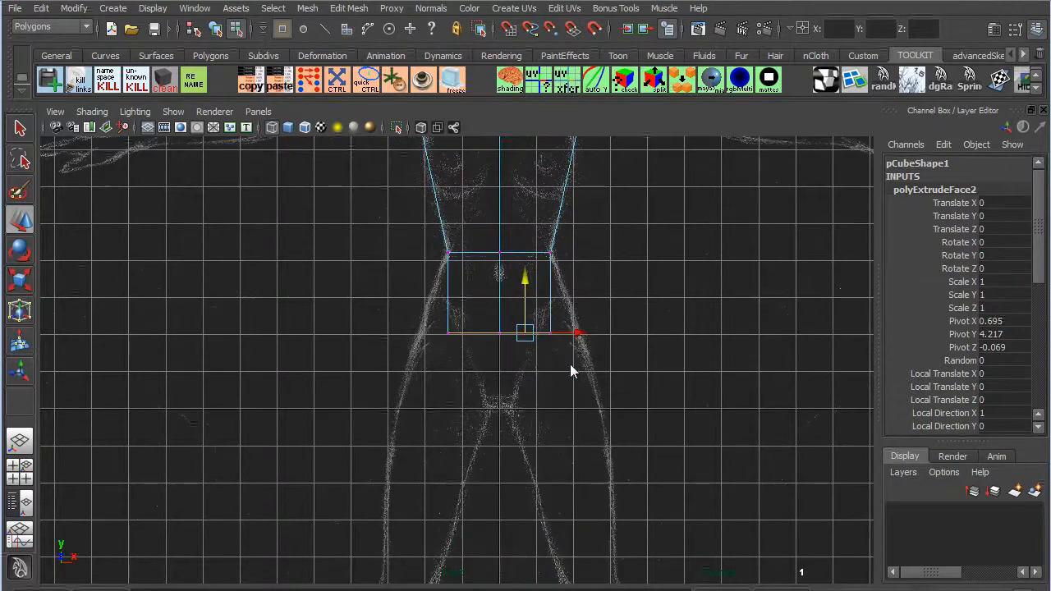
click(550, 332)
drag(571, 341, 601, 331)
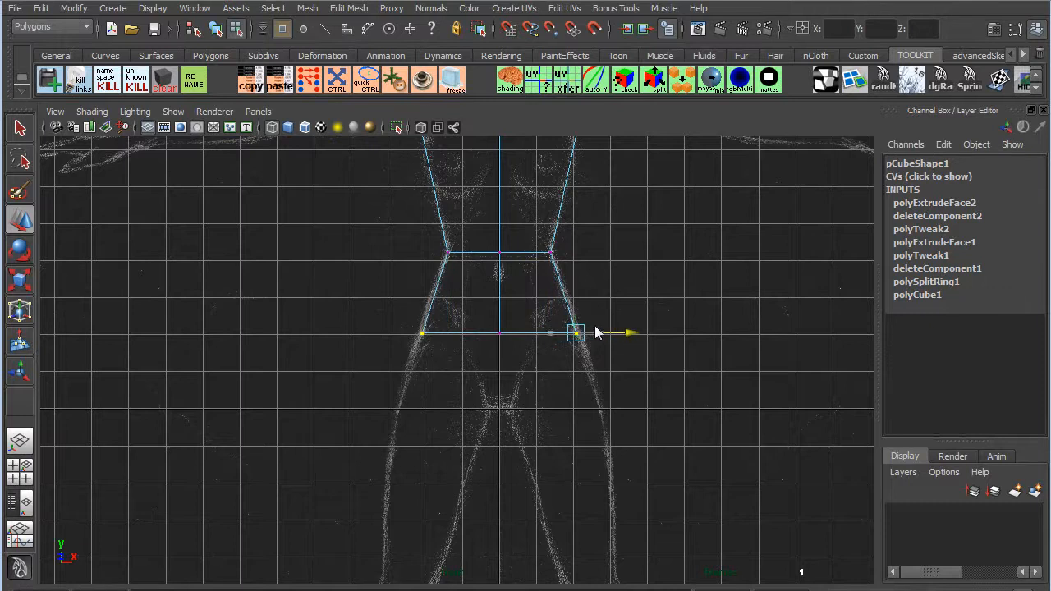
drag(518, 359, 502, 326)
click(521, 383)
In the side view, fit the bottom back vertices to the buttock outline and the bottom front vertices to the belly outline.
key(space)
key(space)
alt+middle_drag(636, 484, 624, 361)
right_drag(539, 361, 444, 345)
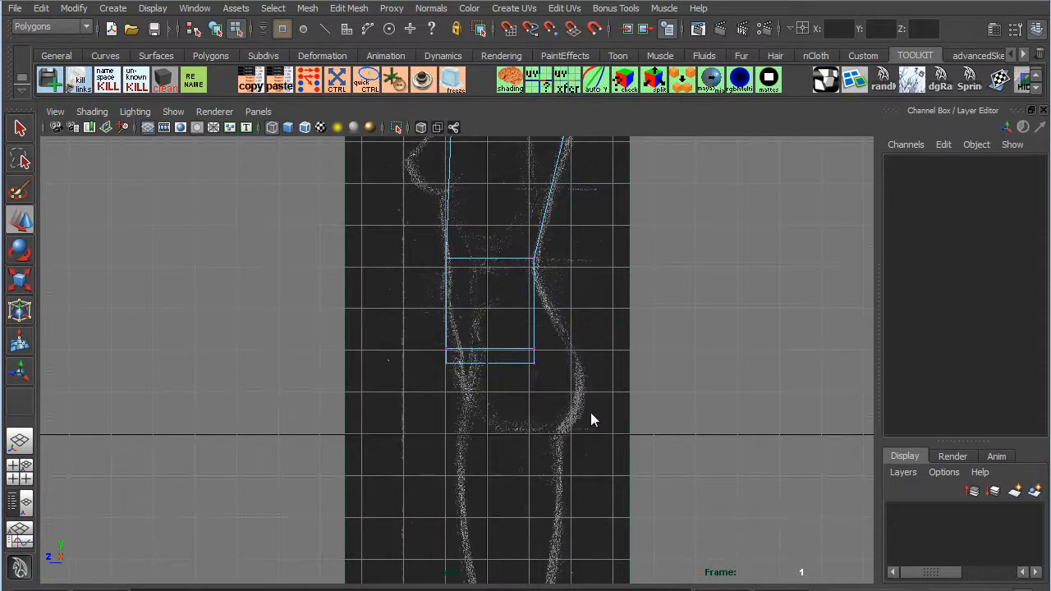
click(535, 352)
drag(538, 355, 572, 351)
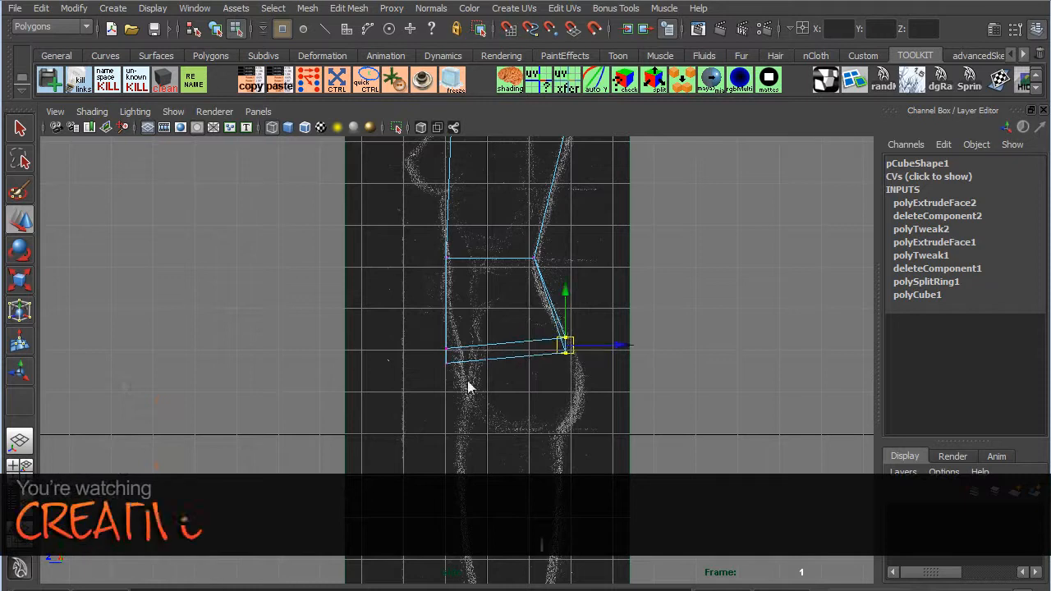
click(446, 353)
drag(446, 366, 461, 358)
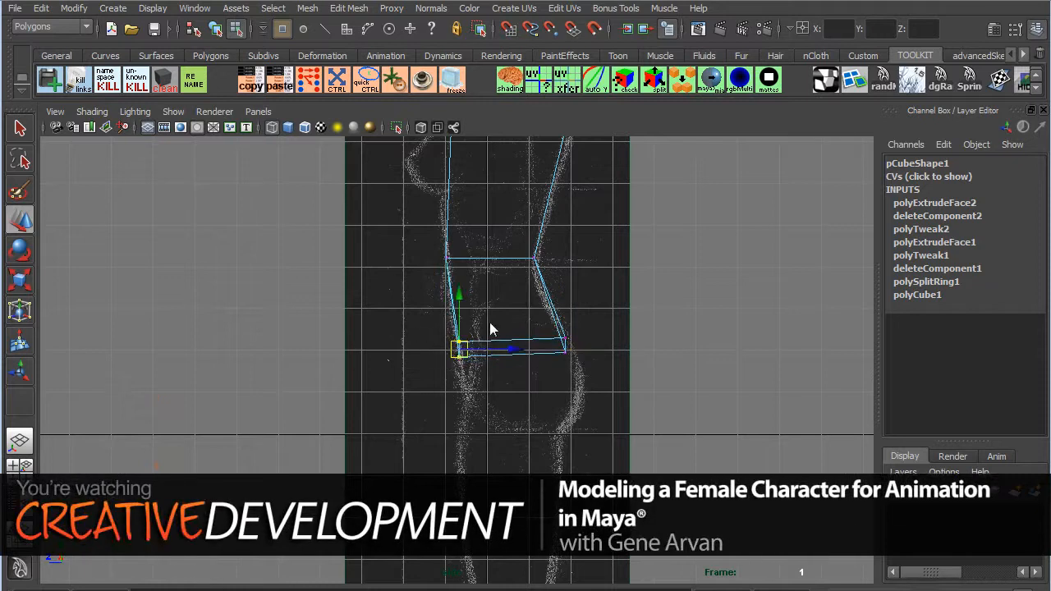
Align the topmost back and front vertices with the base of the neck in the side view.
alt+middle_drag(545, 218, 530, 539)
alt+middle_drag(557, 443, 571, 352)
alt+right_drag(579, 324, 586, 312)
click(572, 286)
drag(570, 287, 566, 284)
drag(481, 330, 496, 287)
alt+right_drag(559, 393, 534, 399)
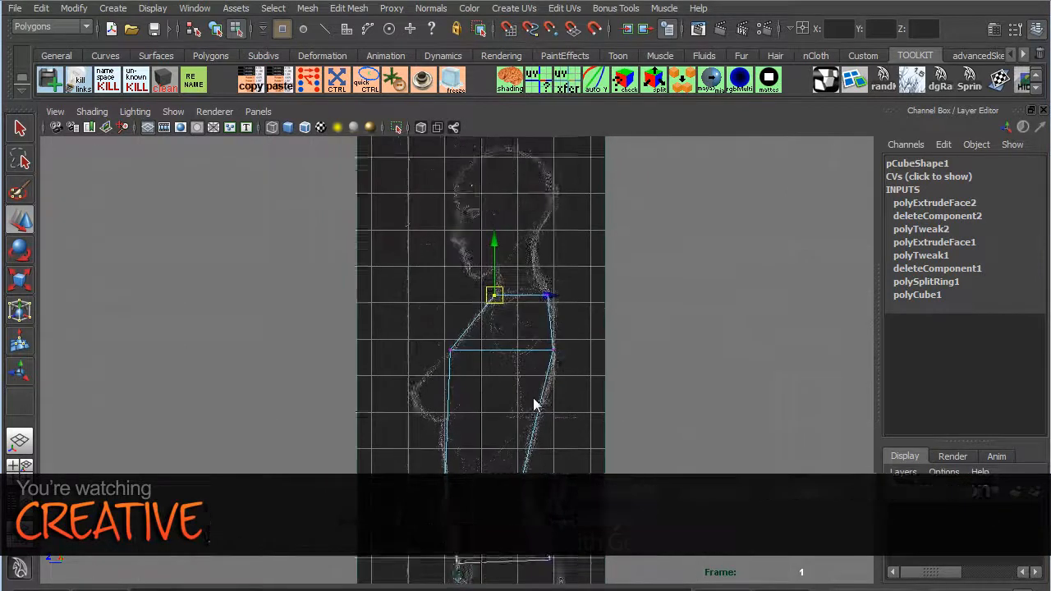
In the enlarged perspective view, select the torso's outer front vertical edges and move them toward the back to round the chest.
alt+middle_drag(565, 428, 550, 355)
alt+right_drag(549, 355, 529, 351)
alt+middle_drag(414, 315, 347, 279)
alt+right_drag(325, 261, 432, 316)
alt+middle_drag(432, 316, 428, 388)
key(space)
key(space)
alt+drag(549, 243, 520, 391)
alt+drag(413, 342, 521, 282)
right_drag(520, 282, 495, 228)
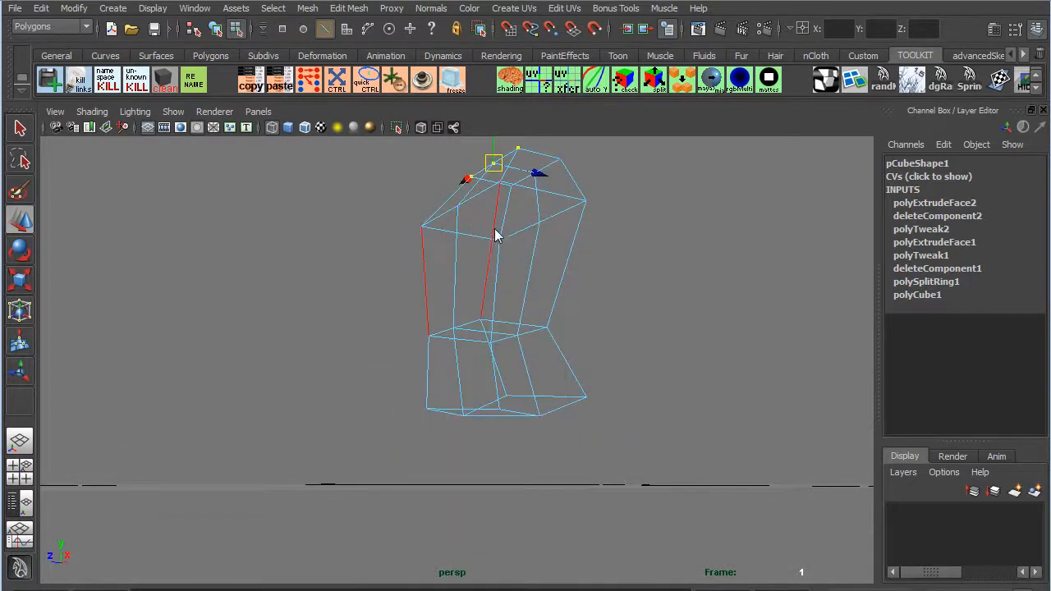
click(495, 241)
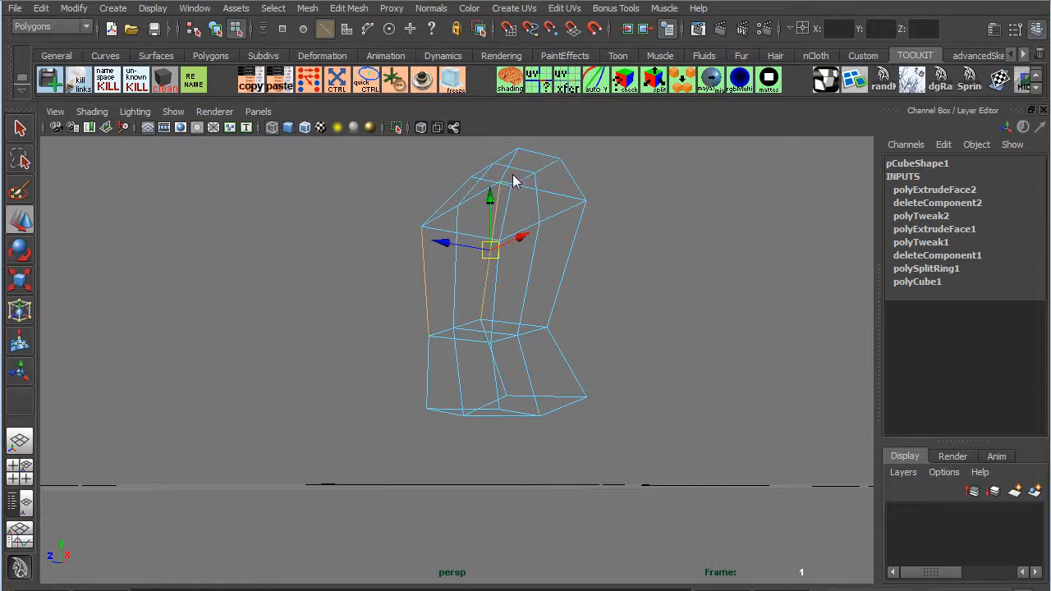
shift+click(508, 181)
drag(392, 200, 414, 200)
Move the outer back corner edges forward to round the back, with smooth shading turned on in the perspective view.
alt+drag(417, 299, 459, 334)
right_drag(484, 351, 457, 348)
right_click(474, 349)
alt+drag(479, 351, 412, 370)
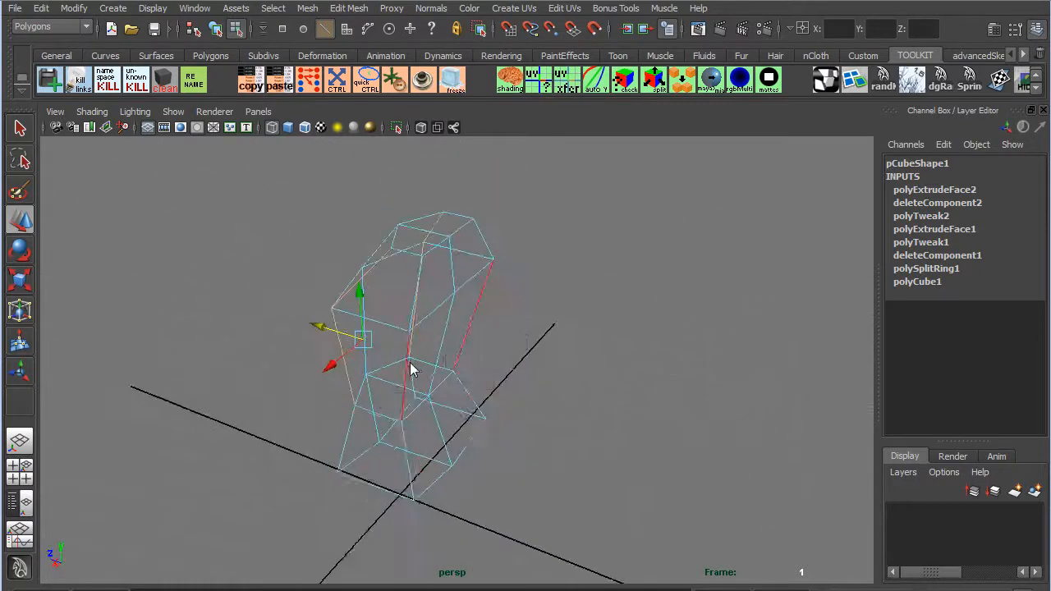
alt+drag(431, 307, 412, 305)
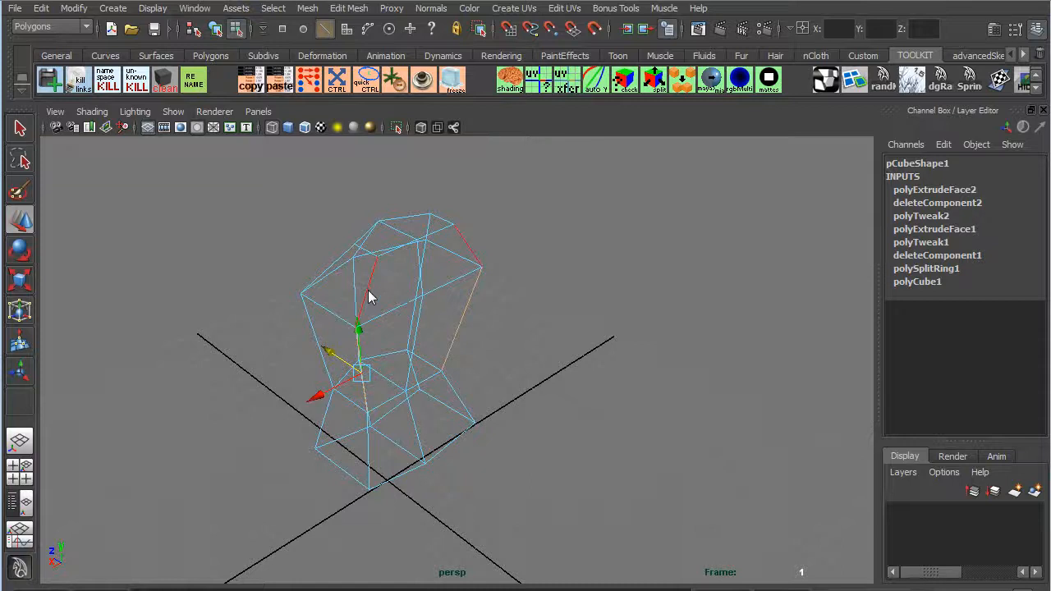
alt+drag(389, 370, 402, 374)
key(5)
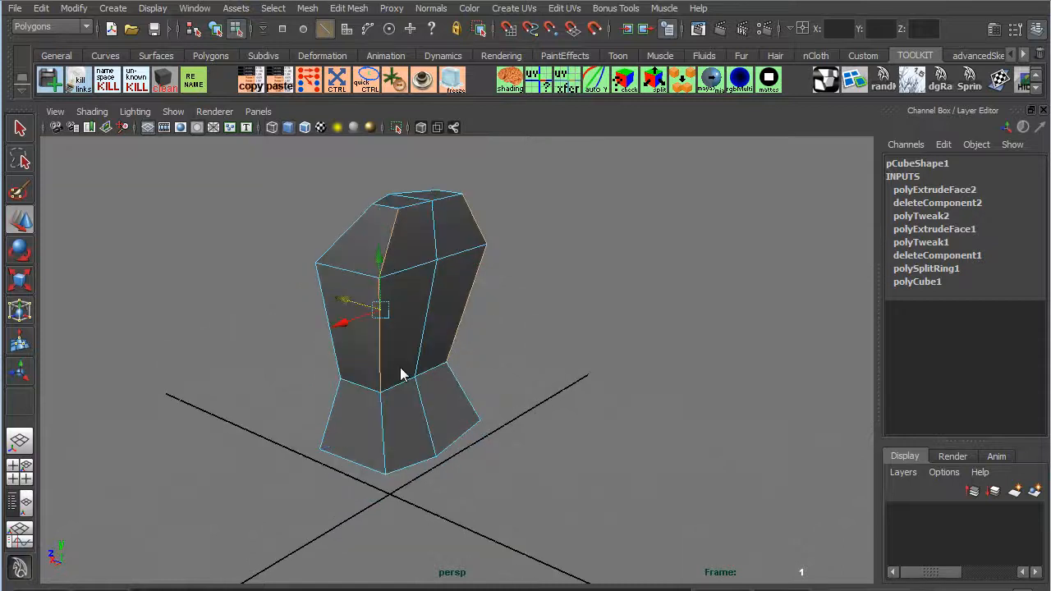
alt+drag(423, 387, 433, 282)
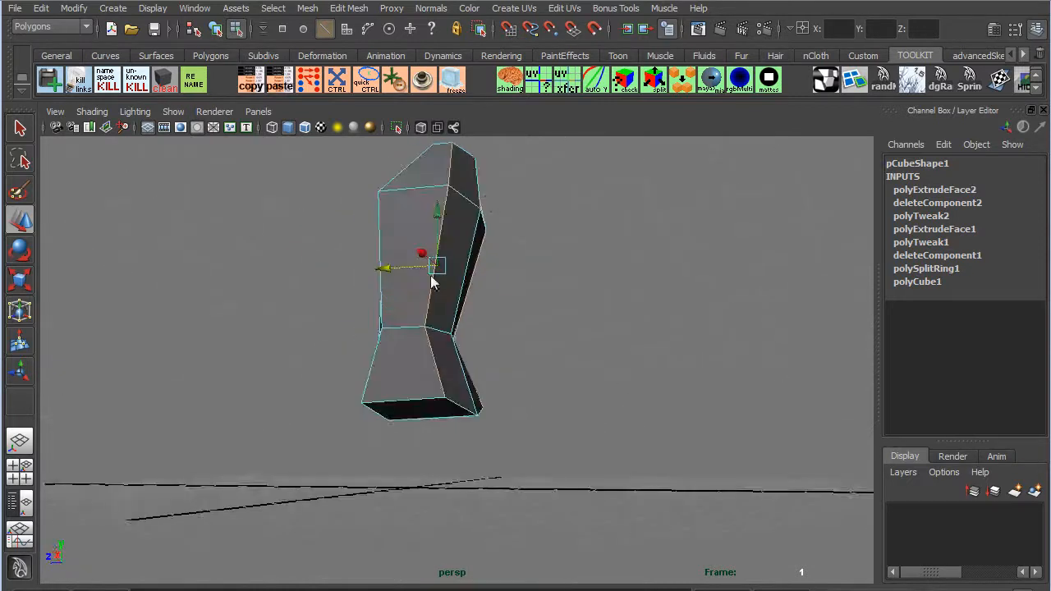
drag(418, 169, 429, 173)
alt+drag(466, 275, 389, 281)
Turn on smooth shading and X-Ray display in the side view.
key(space)
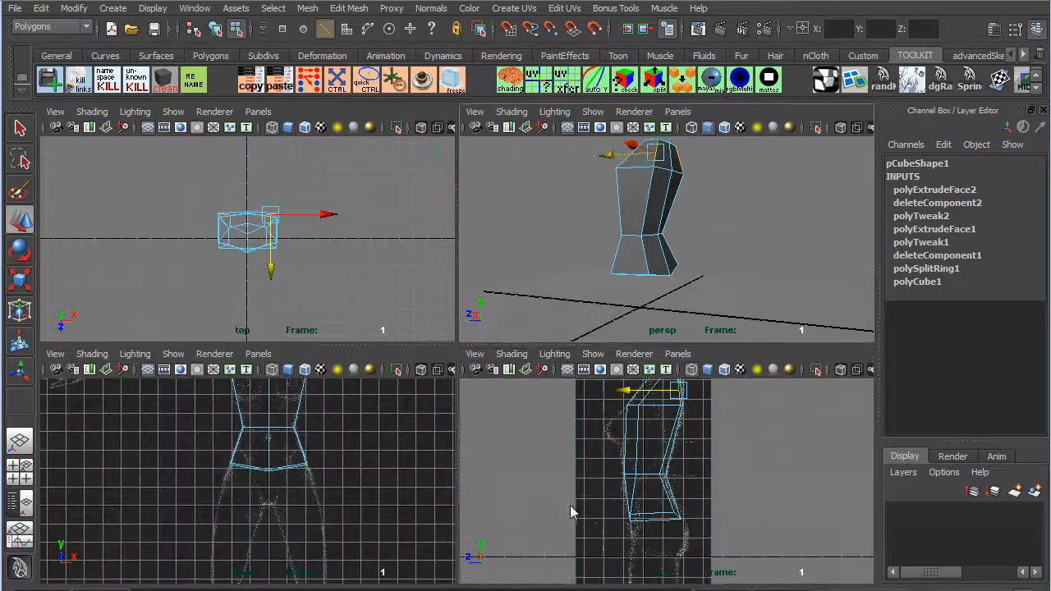
key(space)
key(5)
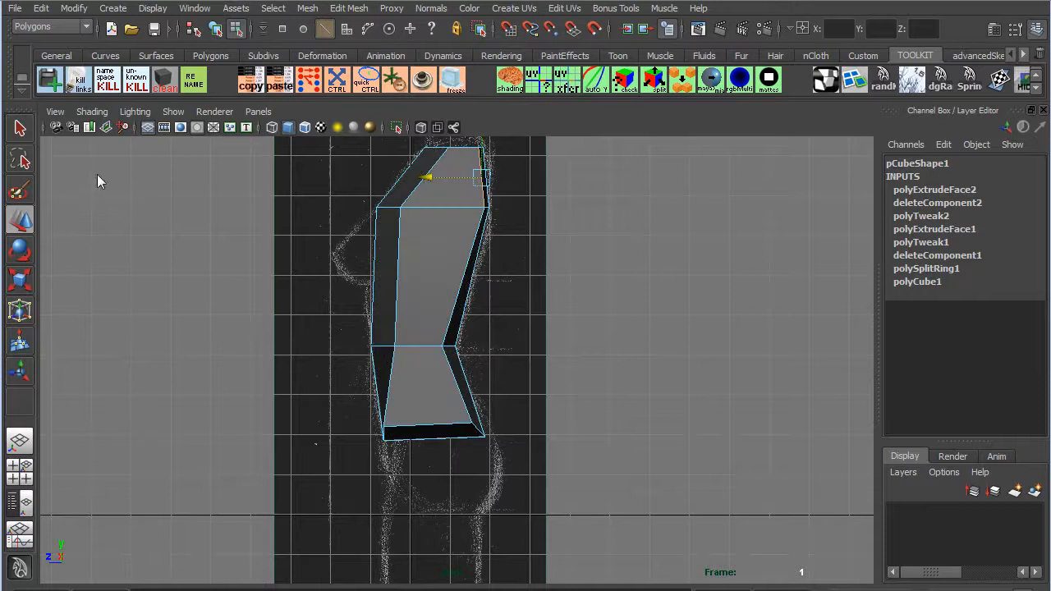
click(91, 111)
click(130, 283)
alt+middle_drag(255, 357, 286, 430)
Enable X-Ray display for the mesh in the front view.
key(space)
key(space)
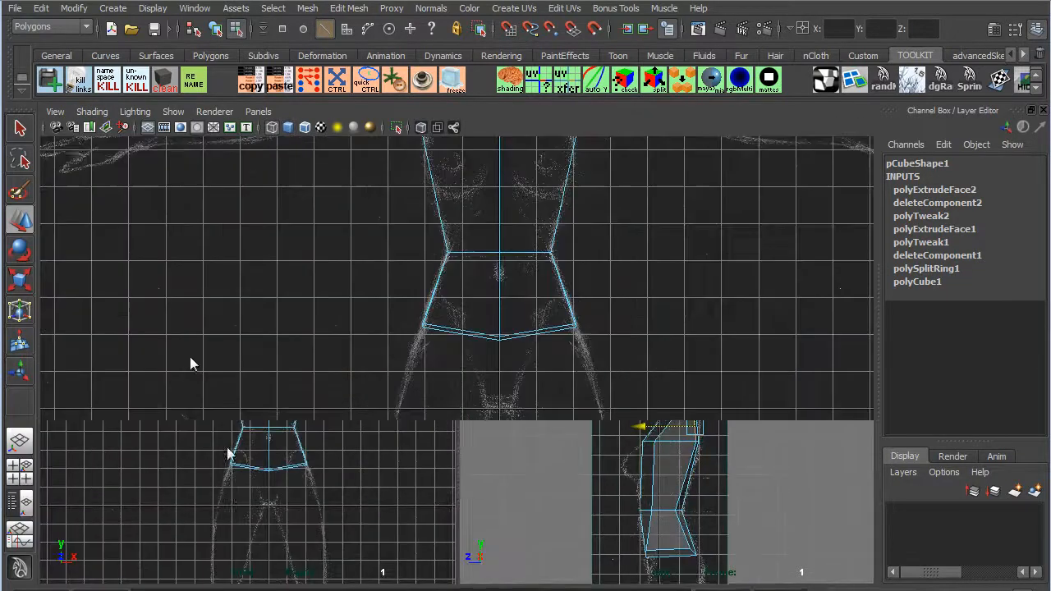
click(92, 111)
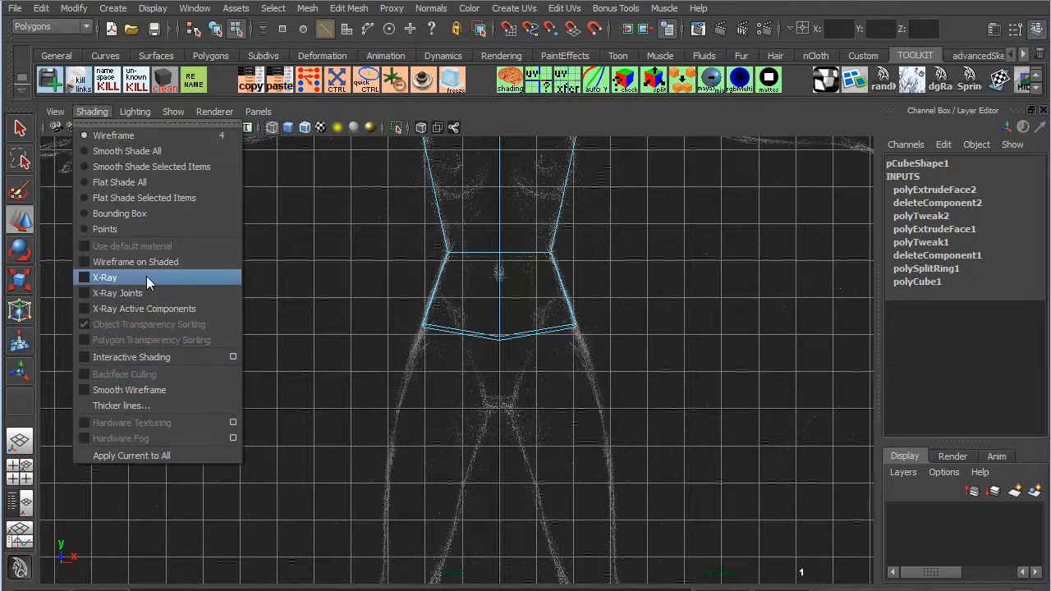
click(146, 278)
Extrude the bottom hip face straight down to crotch level in the front view and switch back to vertex editing.
alt+middle_drag(313, 335, 276, 532)
alt+middle_drag(455, 403, 501, 215)
click(479, 358)
right_drag(521, 326, 525, 361)
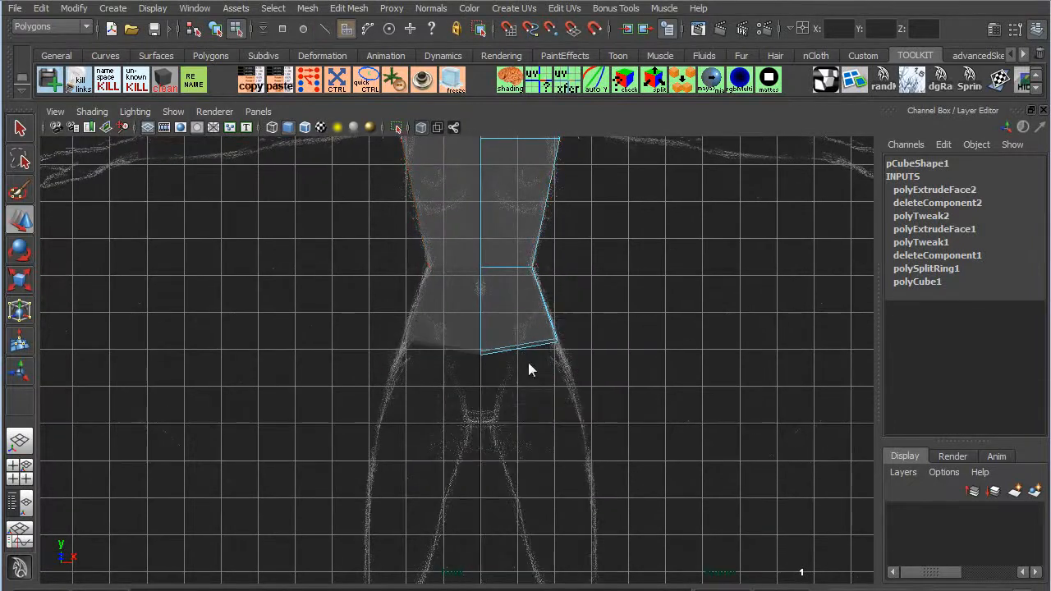
click(532, 345)
shift+right_click(454, 305)
shift+right_drag(454, 304, 457, 345)
alt+middle_drag(456, 347, 446, 248)
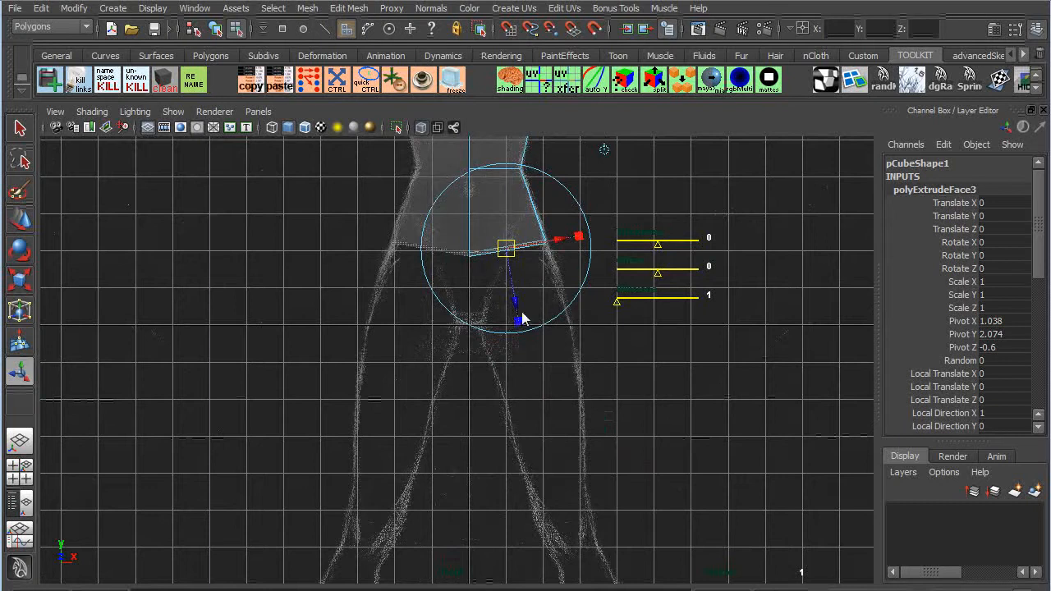
key(w)
drag(508, 218, 515, 297)
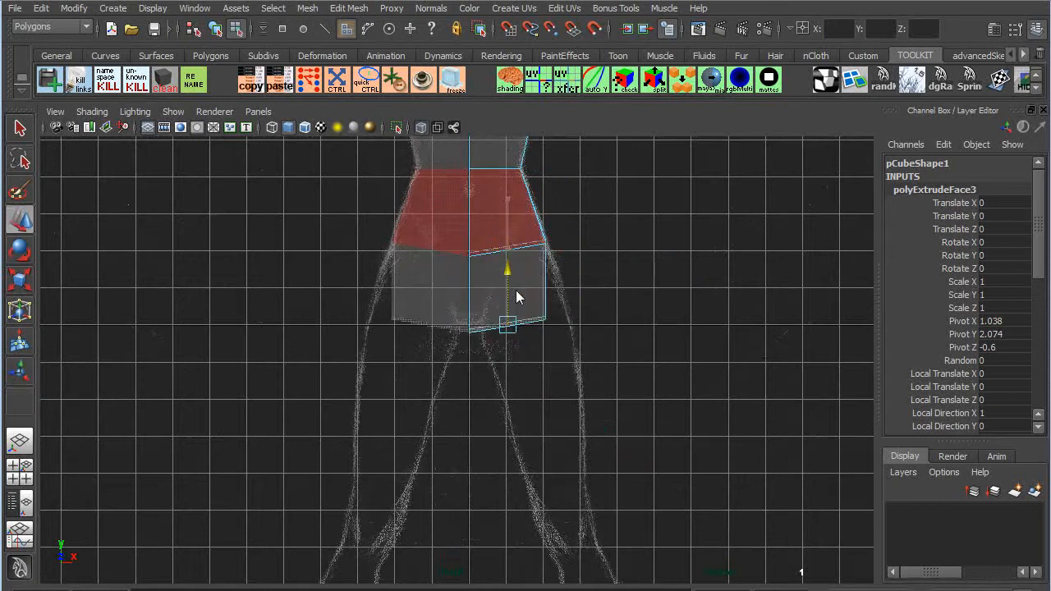
key(F8)
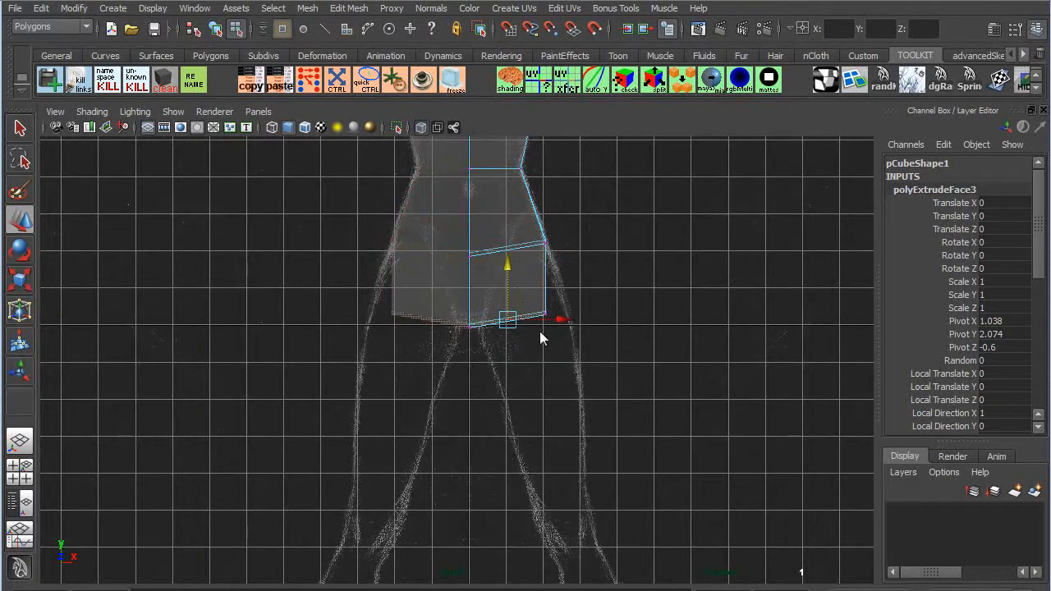
Move the outer bottom hip vertices out and up to the silhouette, and extrude the bottom face down to the knee.
drag(530, 309, 569, 302)
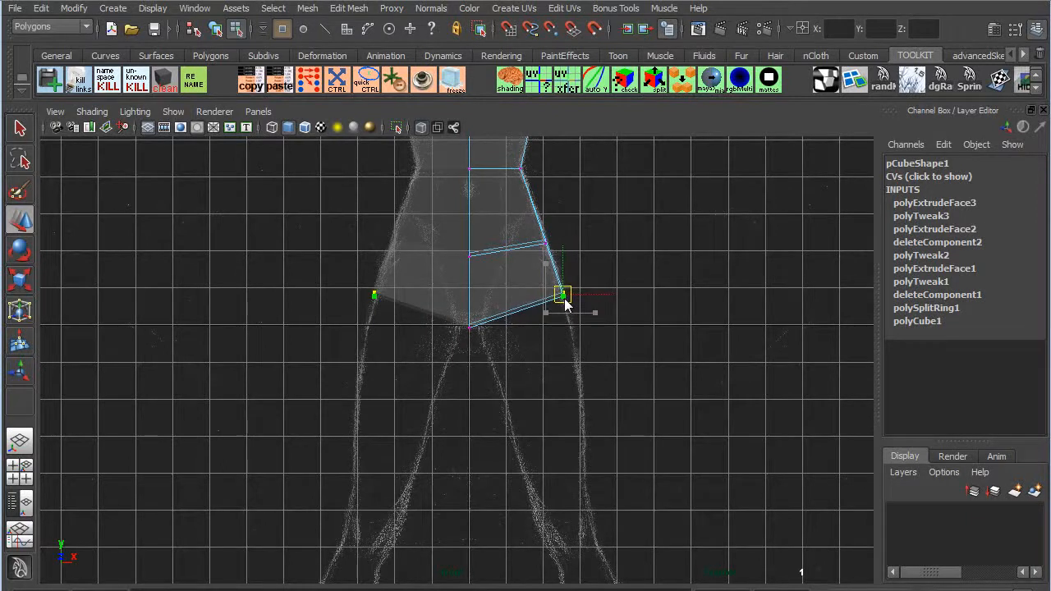
alt+middle_drag(570, 346, 562, 307)
right_drag(522, 244, 523, 329)
click(516, 266)
click(511, 207)
alt+middle_drag(535, 347, 512, 287)
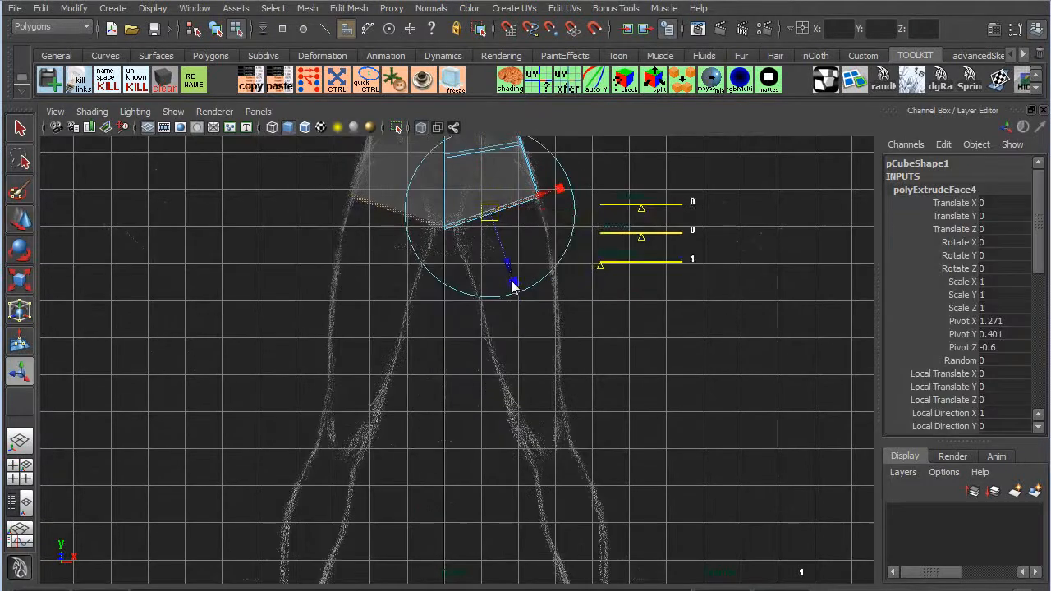
key(w)
drag(495, 219, 549, 441)
Scale the extruded face down to the knee's width and align it with the knee in the side view.
alt+middle_drag(546, 435, 544, 399)
key(r)
drag(542, 396, 499, 389)
alt+middle_drag(499, 389, 542, 355)
key(space)
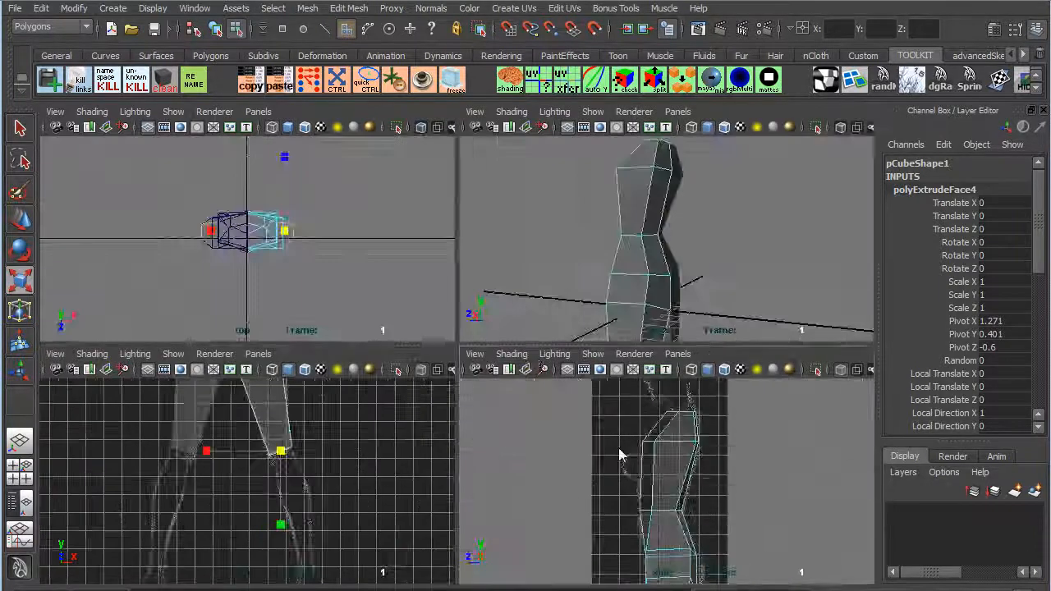
key(space)
alt+middle_drag(496, 502, 507, 447)
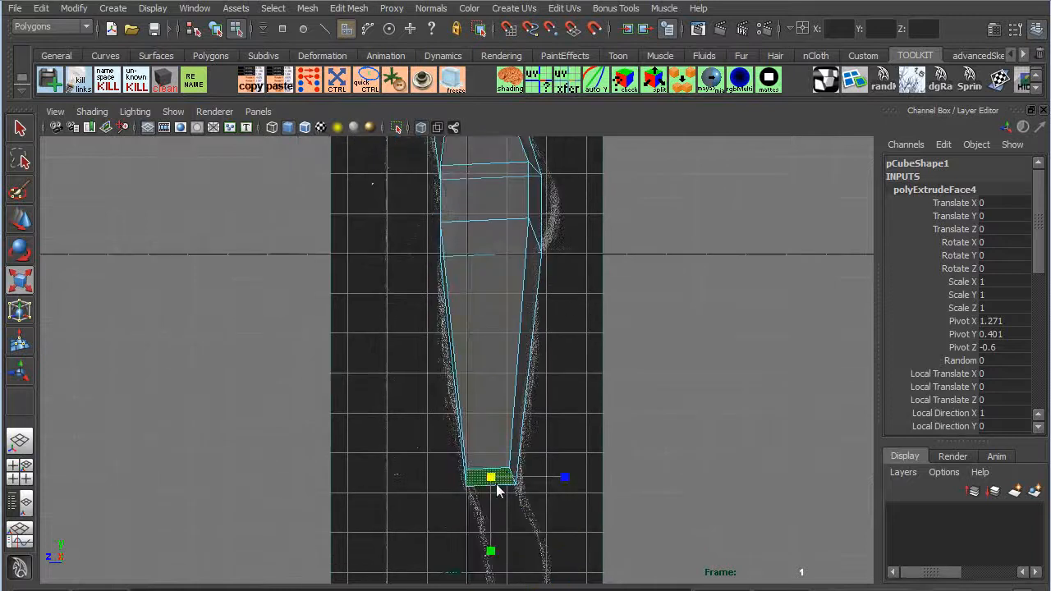
key(w)
drag(474, 479, 476, 479)
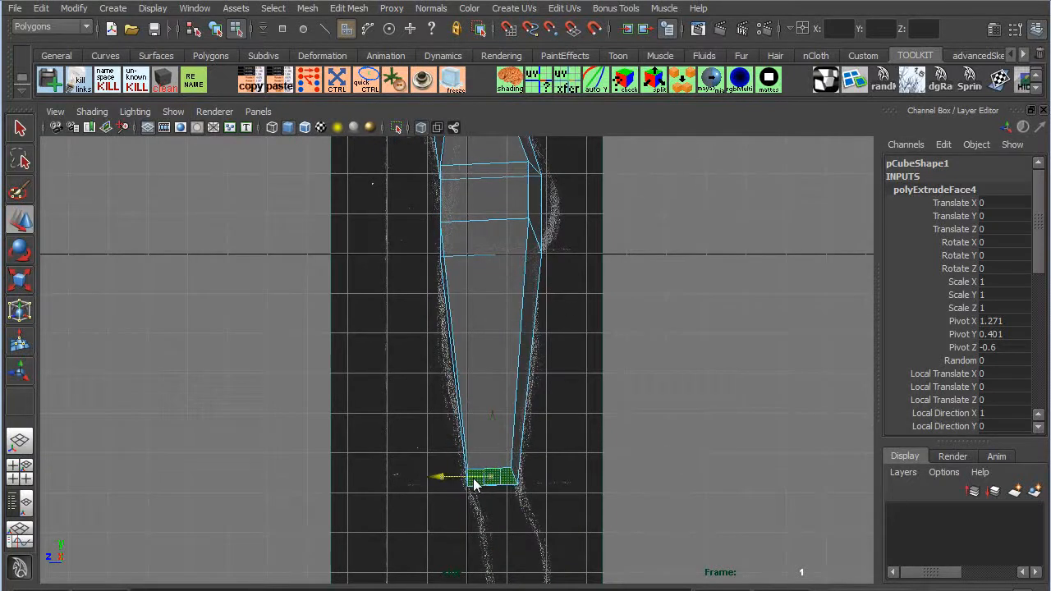
Extrude the knee face down to the ankle in the side view and scale it to the ankle's size.
alt+middle_drag(540, 484, 549, 345)
shift+right_drag(549, 345, 544, 377)
alt+middle_drag(558, 435, 557, 318)
key(w)
drag(511, 217, 501, 464)
key(r)
Move the ankle face outward in the front view so the lower leg follows the reference.
key(space)
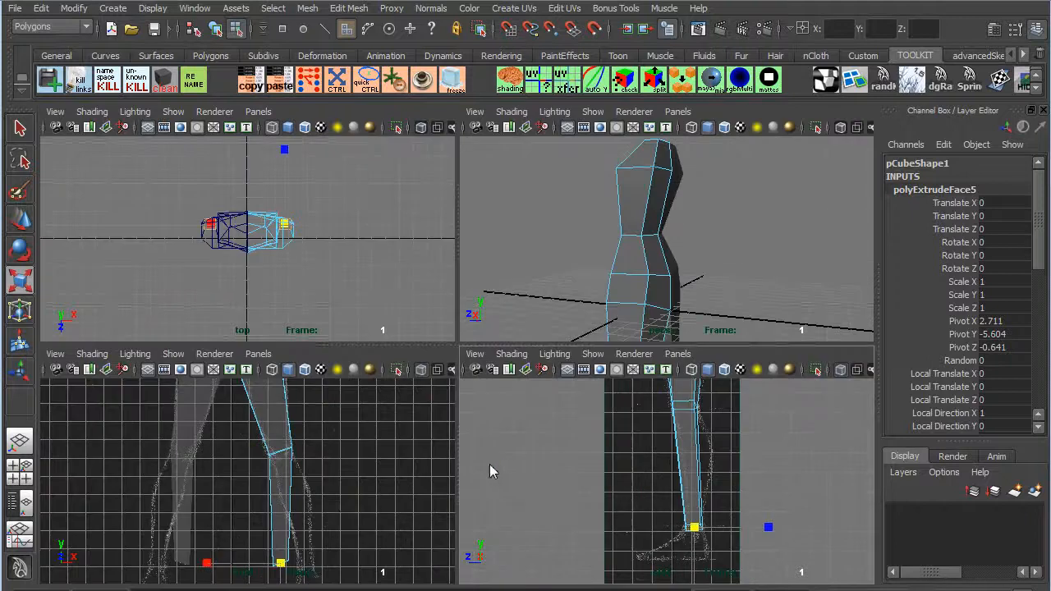
key(space)
alt+middle_drag(385, 502, 413, 441)
key(w)
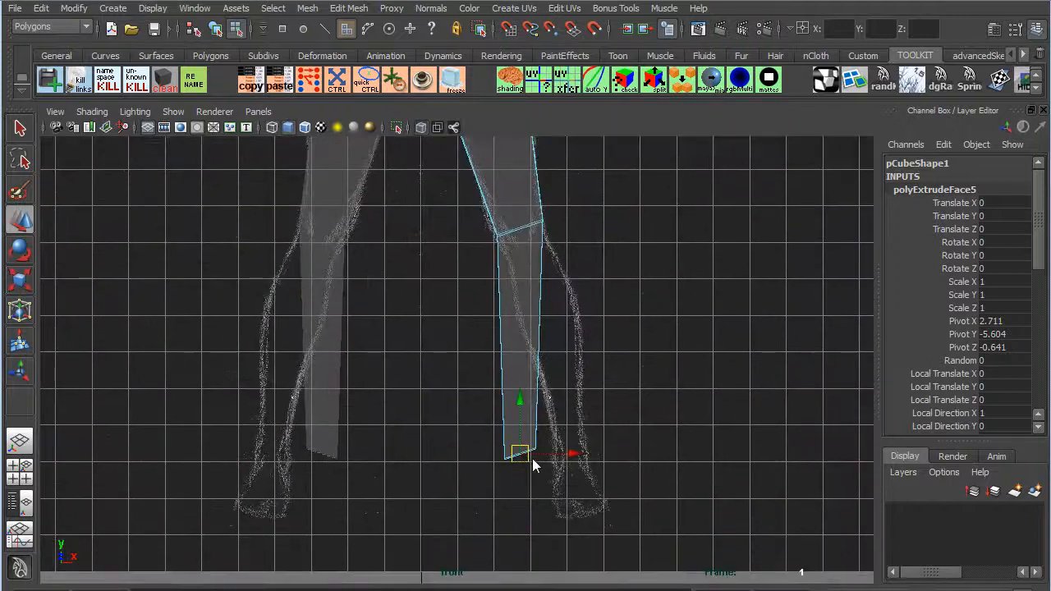
drag(556, 458, 603, 469)
scroll(581, 408, up, 1)
Insert an edge loop around the lower leg at calf height and scale it up to the calf's outline.
right_drag(546, 345, 546, 343)
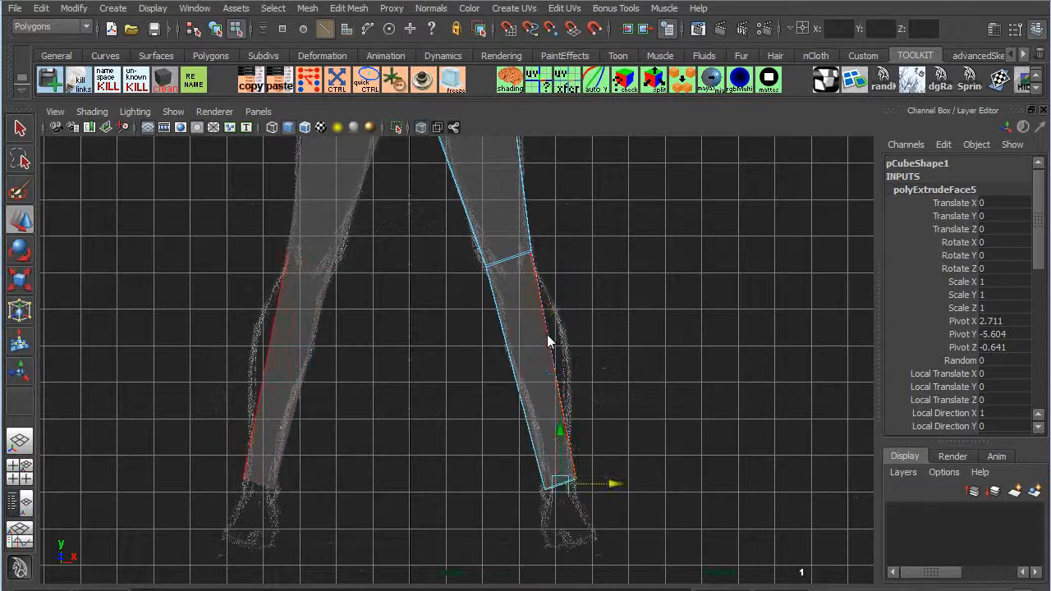
drag(526, 372, 770, 549)
click(551, 361)
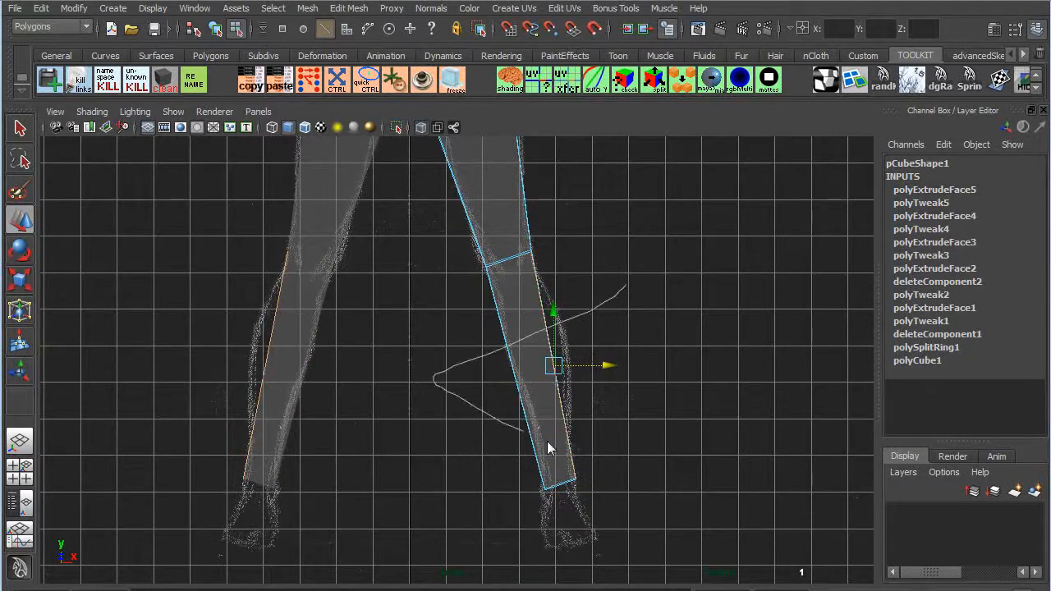
ctrl+right_drag(433, 382, 437, 436)
mouse_move(538, 370)
mouse_down()
mouse_move(549, 357)
mouse_move(539, 351)
mouse_move(544, 359)
mouse_up()
Shift the calf edge loop backward in the side view to match the calf's profile.
alt+middle_drag(539, 343, 554, 459)
key(space)
key(space)
alt+middle_drag(476, 345, 464, 440)
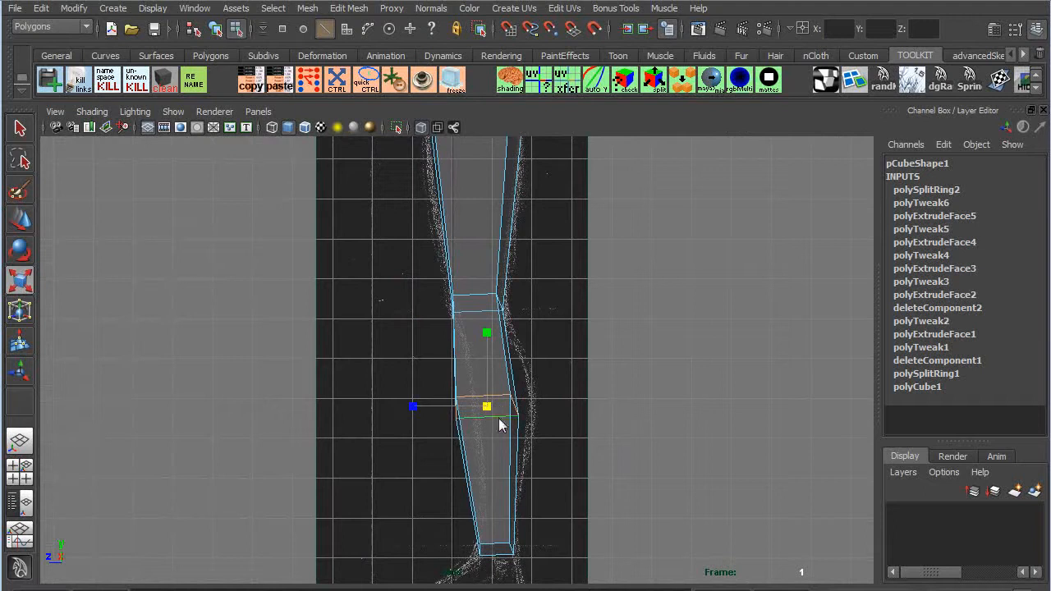
key(w)
drag(439, 406, 456, 406)
alt+middle_drag(495, 461, 500, 395)
Insert an edge loop around the middle of the thigh, scale it up to the reference outline and raise it slightly.
alt+middle_drag(538, 162, 451, 366)
right_drag(451, 366, 448, 328)
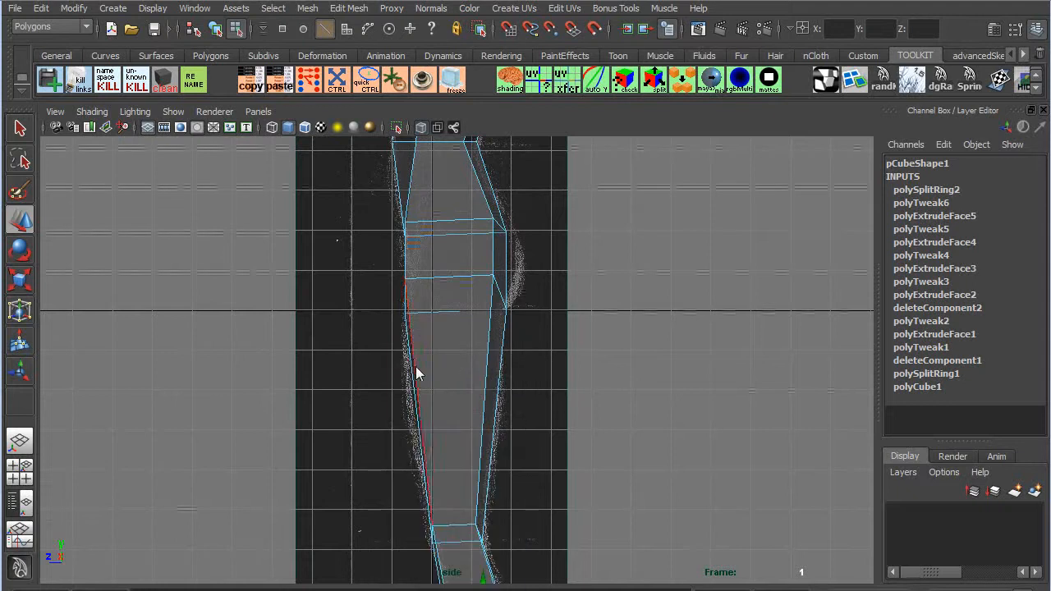
ctrl+right_drag(557, 327, 441, 521)
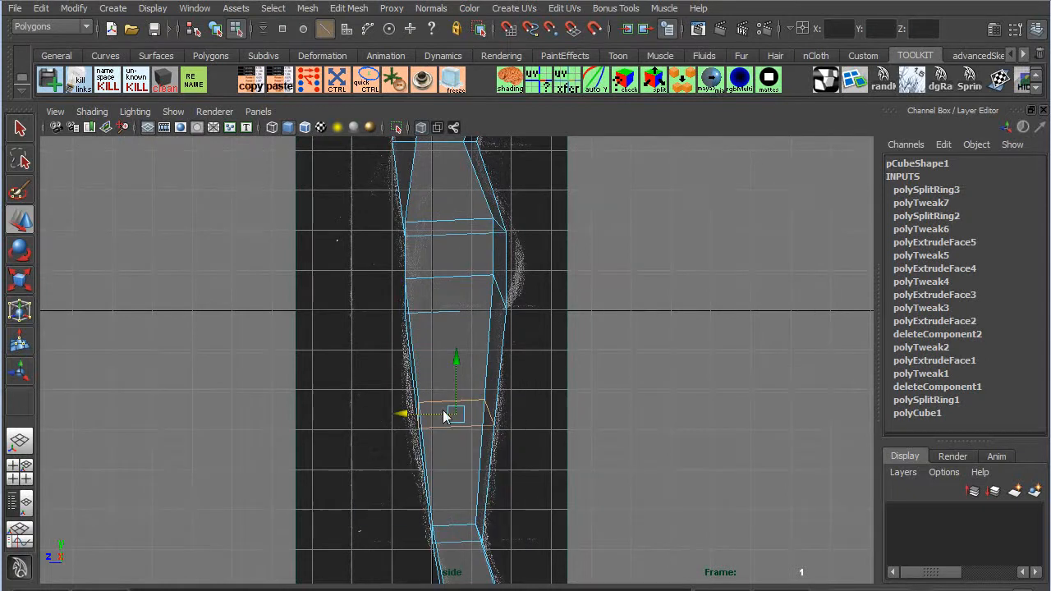
click(452, 416)
key(r)
click(452, 401)
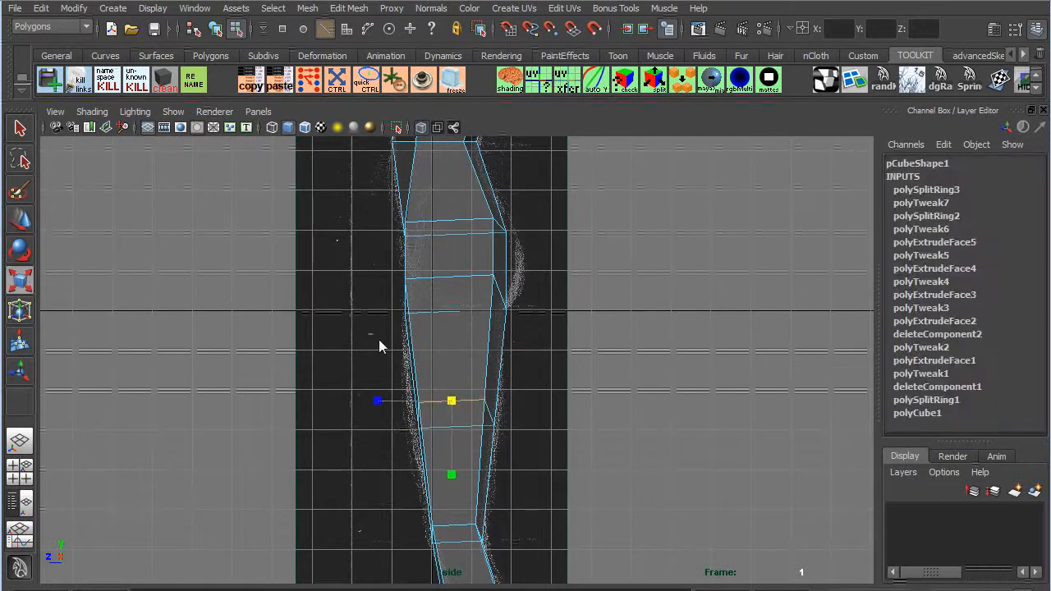
key(e)
key(r)
mouse_move(456, 415)
mouse_down()
mouse_move(470, 415)
mouse_move(455, 418)
mouse_move(460, 410)
mouse_up()
key(w)
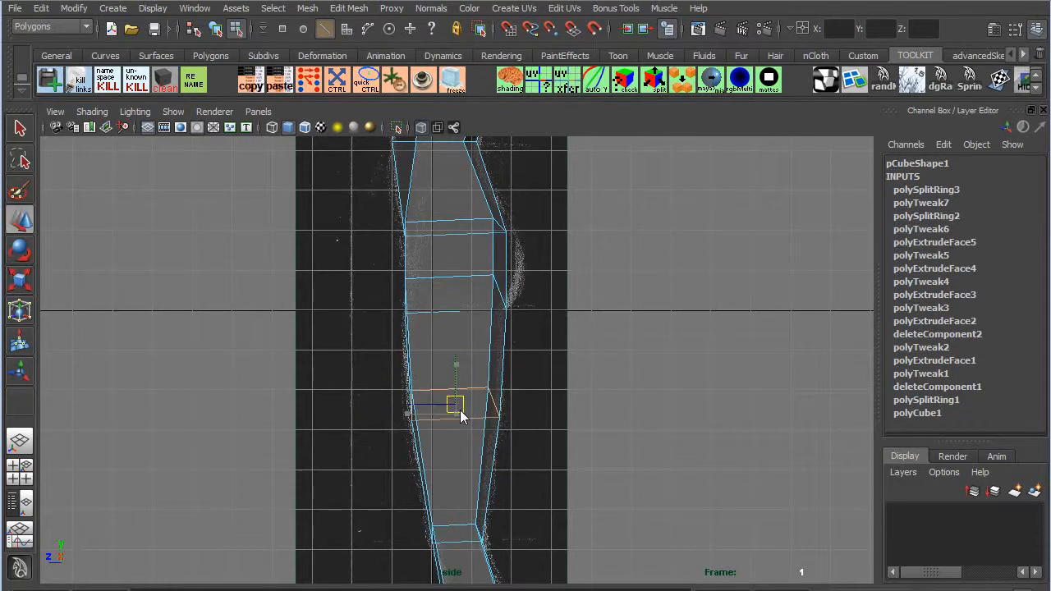
alt+middle_drag(482, 375, 466, 429)
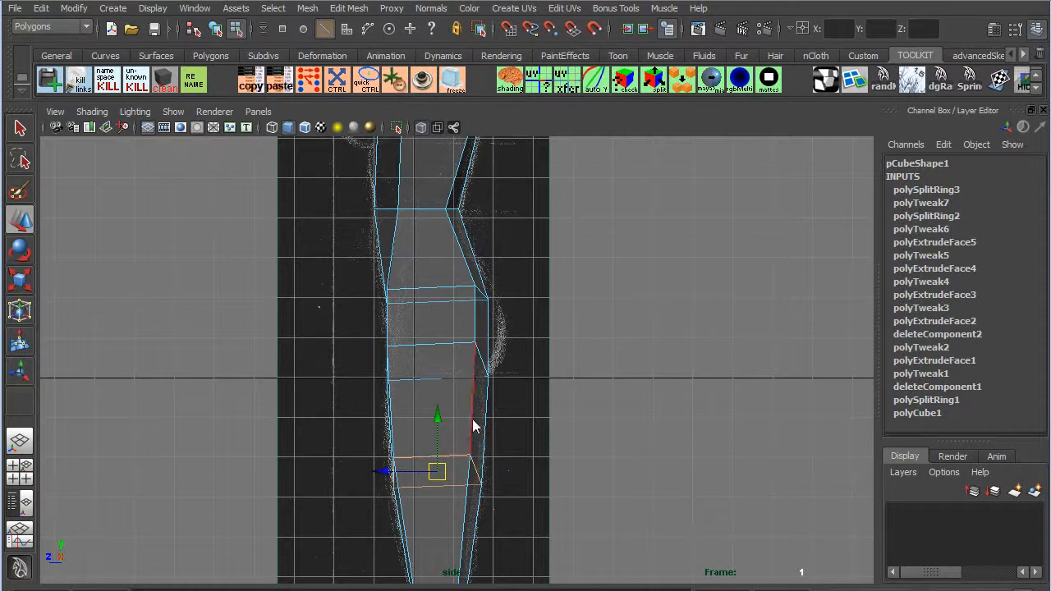
Examine the blocked-out torso and legs from several angles in the perspective view.
key(space)
key(space)
alt+drag(627, 312, 676, 361)
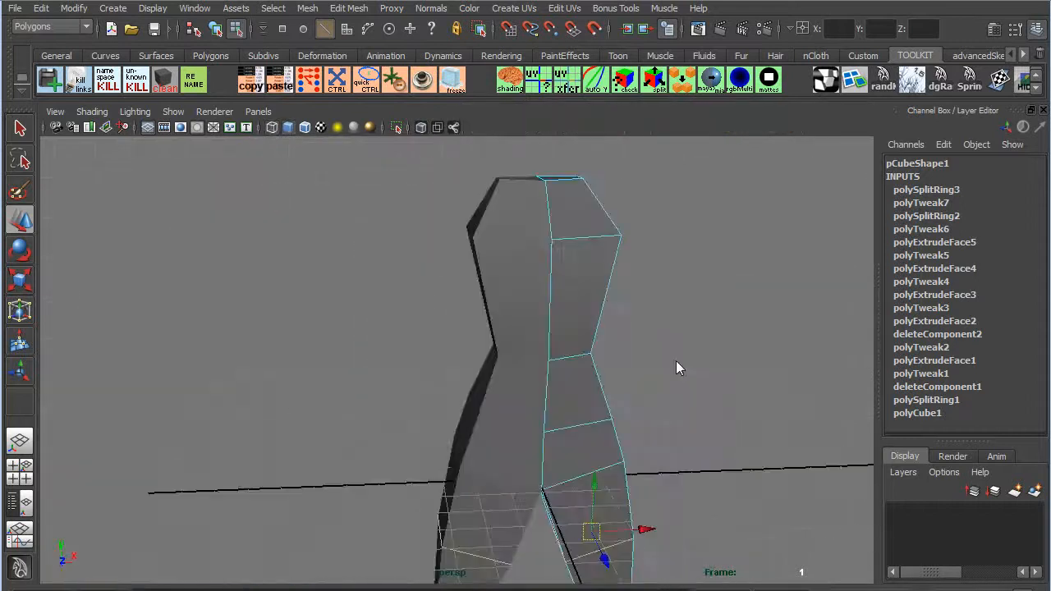
alt+middle_drag(630, 392, 624, 330)
alt+drag(624, 330, 543, 363)
right_drag(542, 364, 571, 351)
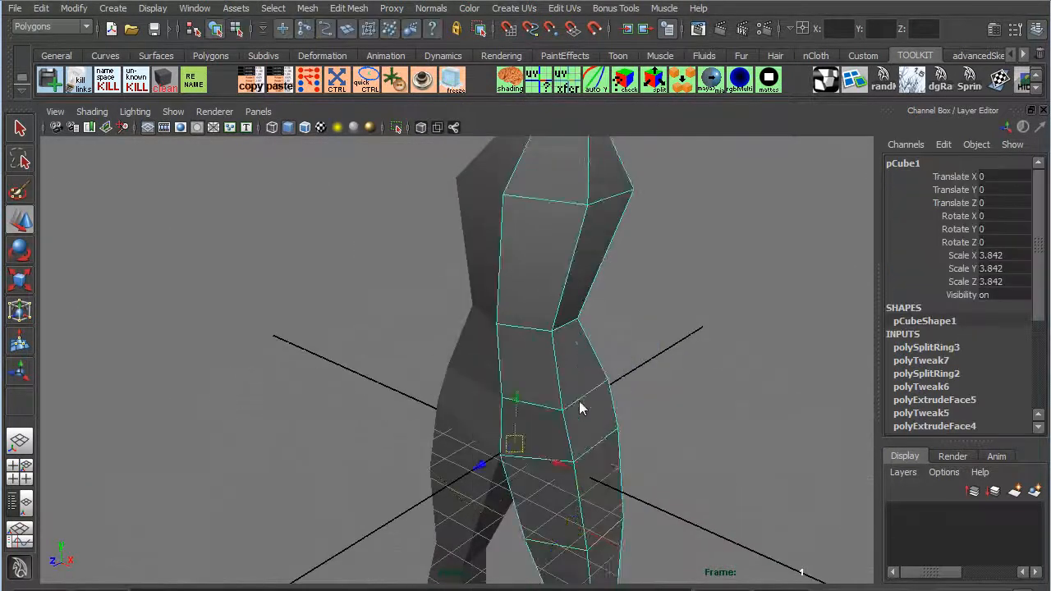
scroll(559, 378, down, 3)
Extrude the upper side face of the chest outward and up to form the shoulder in the front view.
alt+drag(559, 378, 464, 356)
right_drag(465, 356, 465, 386)
click(461, 329)
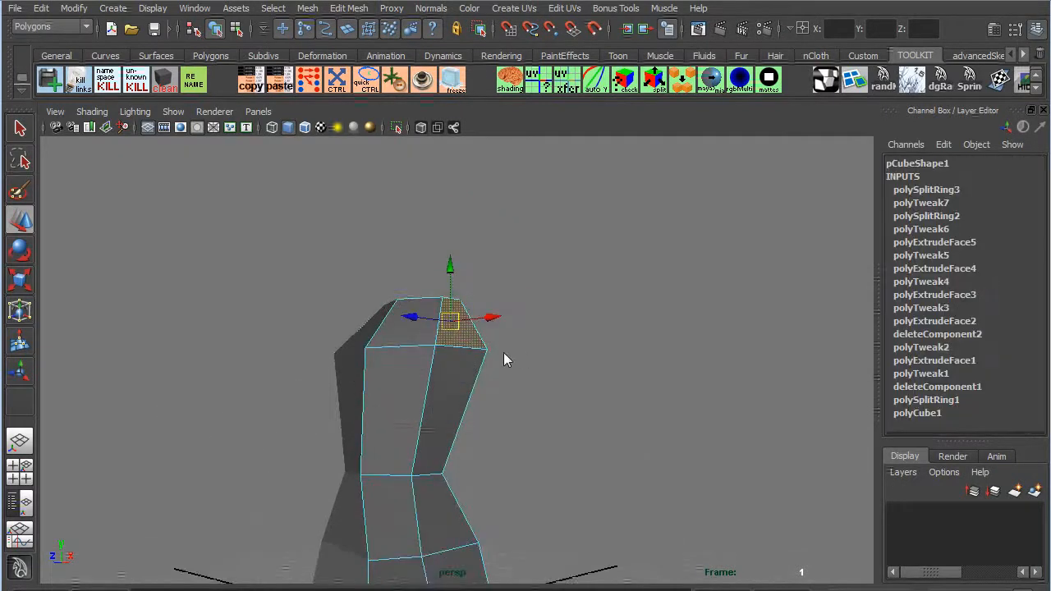
key(space)
key(space)
alt+middle_drag(389, 383, 483, 415)
shift+right_drag(485, 316, 486, 350)
key(w)
drag(487, 257, 526, 216)
Move the upper vertices of the shoulder onto the shoulder outline of the front reference.
right_drag(513, 239, 475, 240)
drag(491, 174, 513, 195)
drag(509, 193, 507, 236)
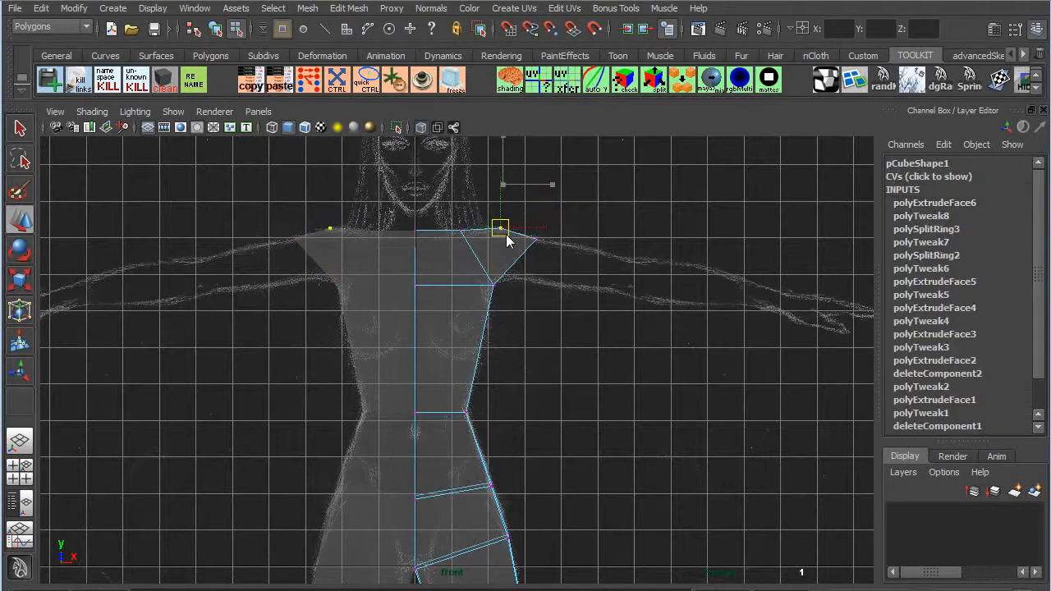
Extrude the shoulder face along the arm to the elbow, rotate it perpendicular to the arm and scale it to fit.
right_drag(509, 271, 536, 326)
alt+middle_drag(664, 330, 596, 302)
drag(449, 240, 575, 254)
key(e)
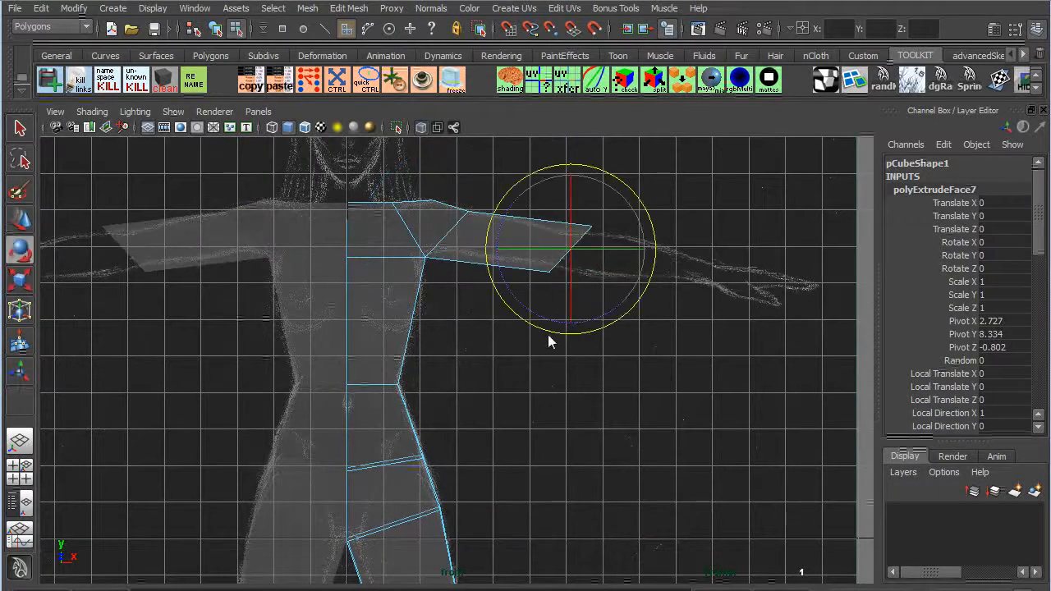
drag(541, 326, 582, 325)
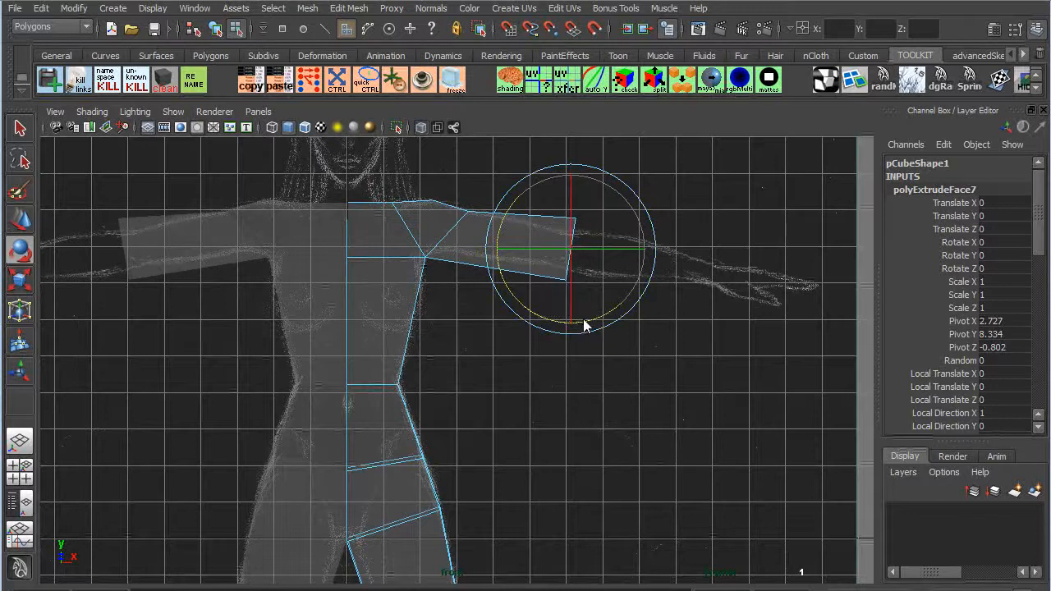
key(r)
middle_drag(584, 270, 555, 265)
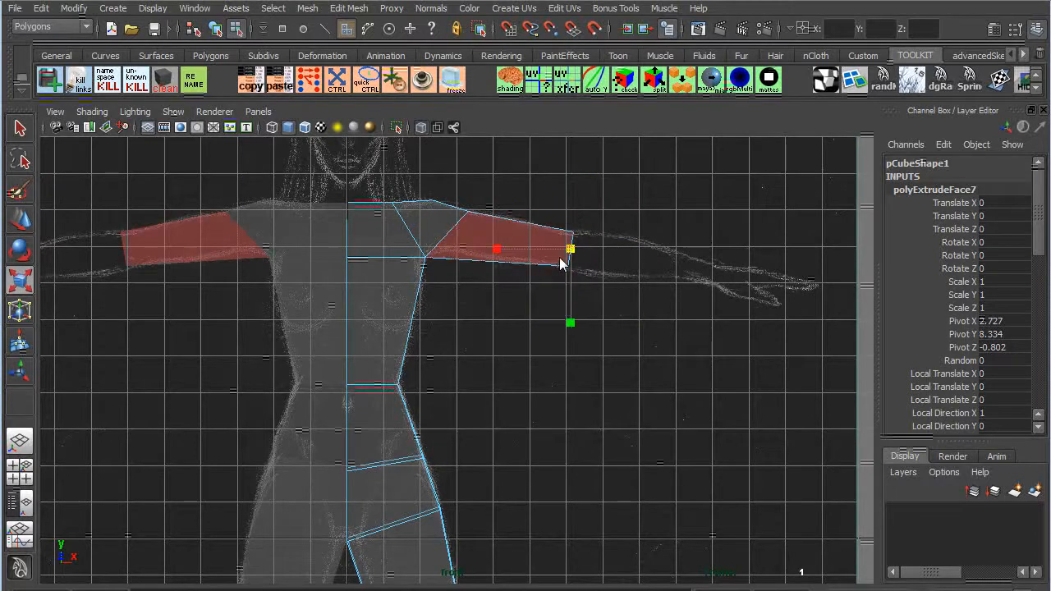
Adjust the depth of the elbow face by scaling it along Z in the side view.
key(w)
key(space)
key(space)
alt+middle_drag(538, 156, 577, 368)
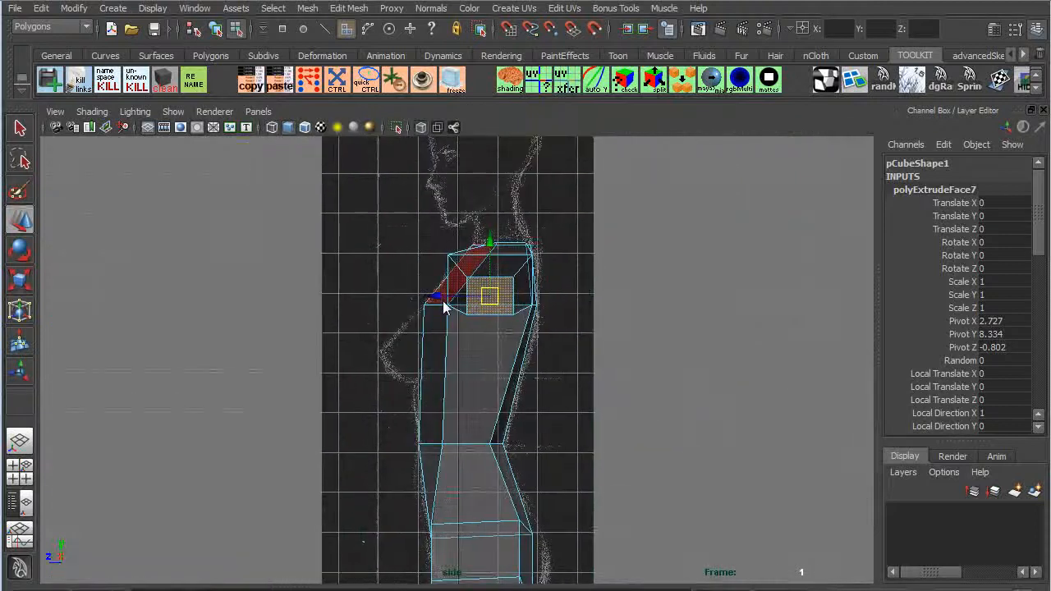
key(r)
key(space)
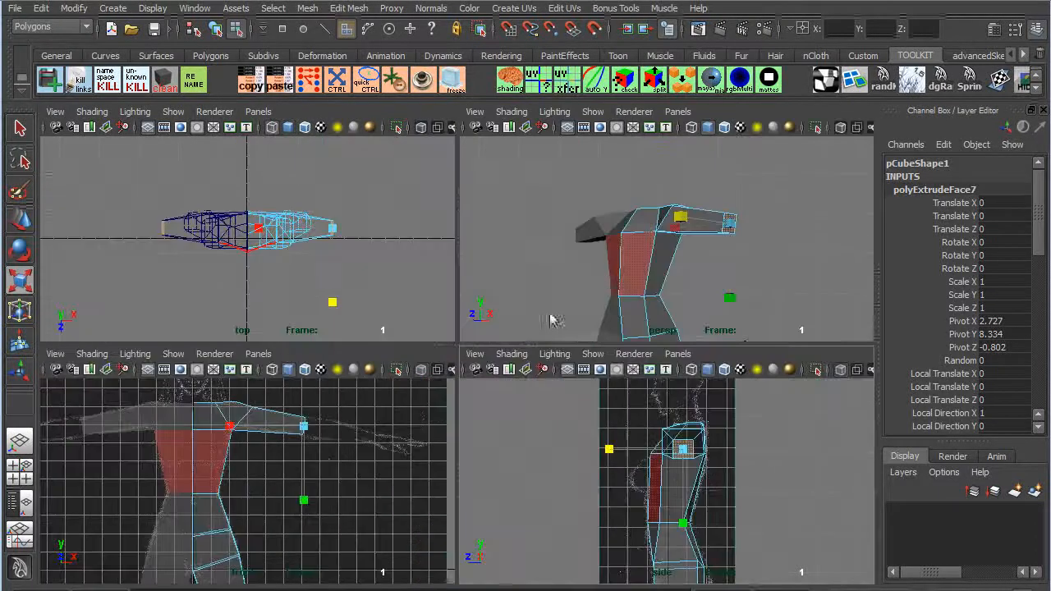
key(space)
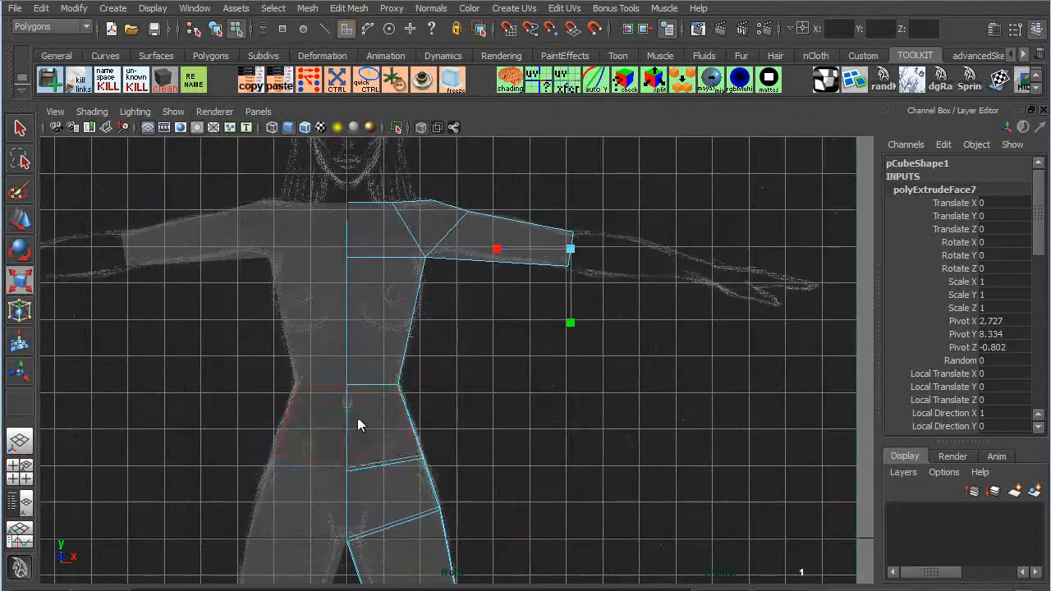
Extrude the elbow face along the forearm to the wrist and scale it down to the wrist's thickness.
key(w)
shift+right_drag(556, 283, 558, 320)
key(w)
drag(586, 251, 710, 281)
key(r)
key(e)
Rotate the wrist face to twist the forearm and resize it to fit the wrist in the front view.
key(space)
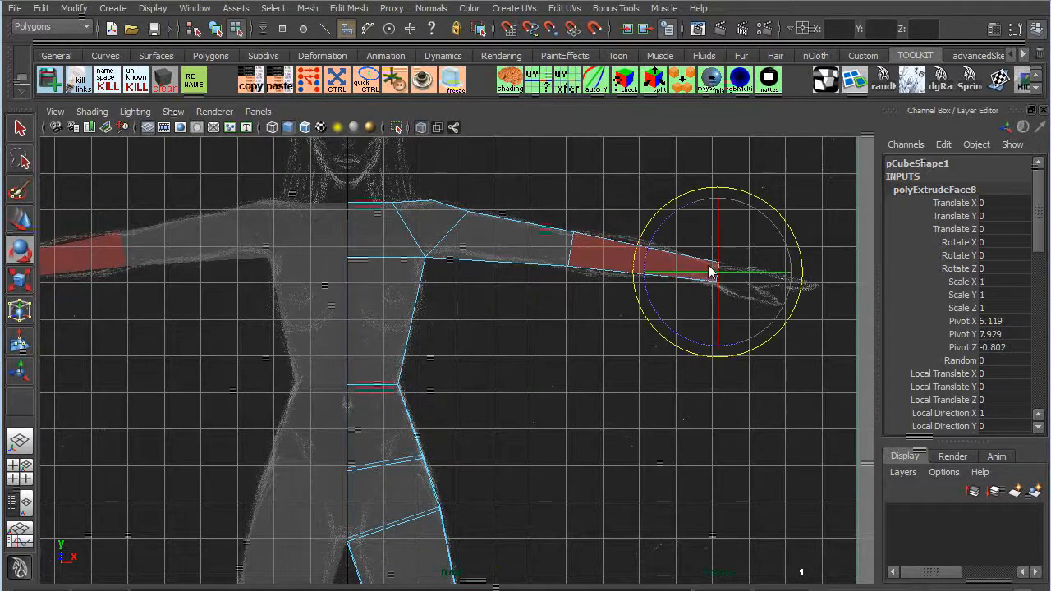
key(space)
drag(713, 328, 573, 323)
key(space)
key(space)
scroll(584, 352, up, 5)
key(w)
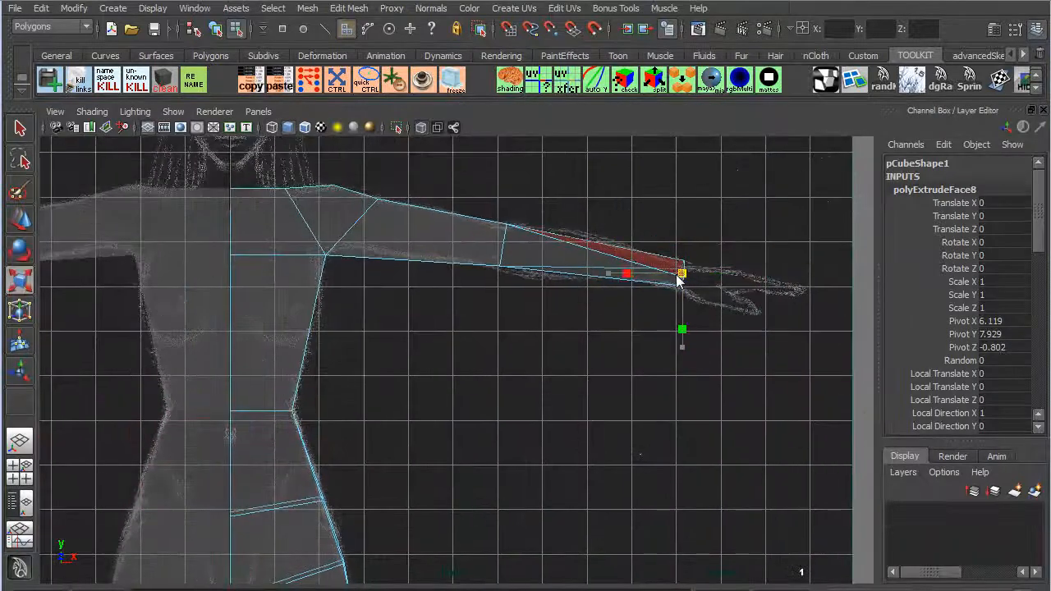
key(w)
Insert an edge loop around the forearm and scale it up to the forearm's outline.
right_drag(567, 275, 558, 237)
ctrl+right_drag(389, 341, 593, 378)
key(r)
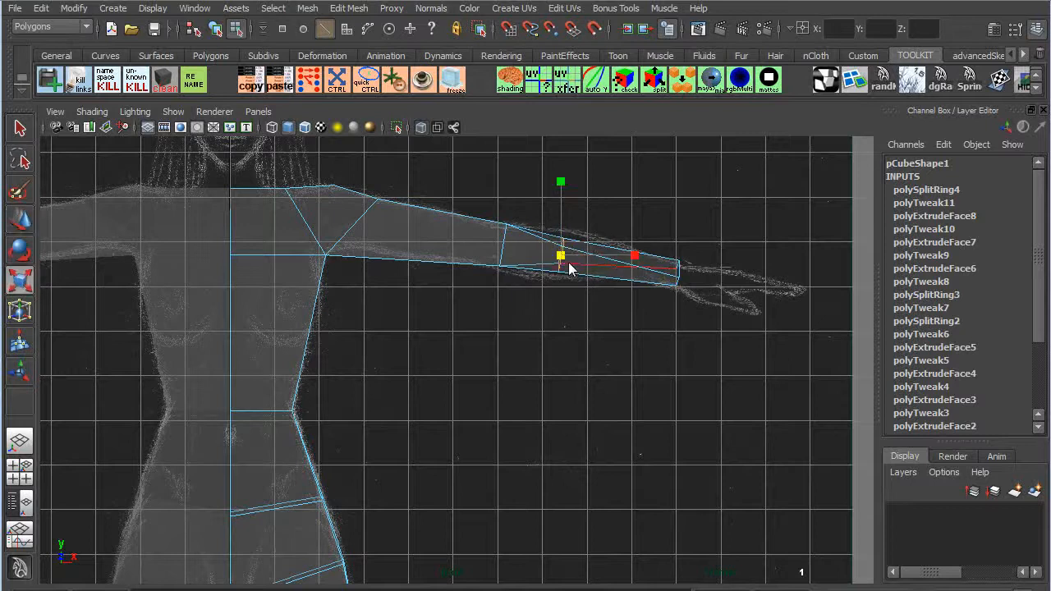
drag(569, 261, 579, 266)
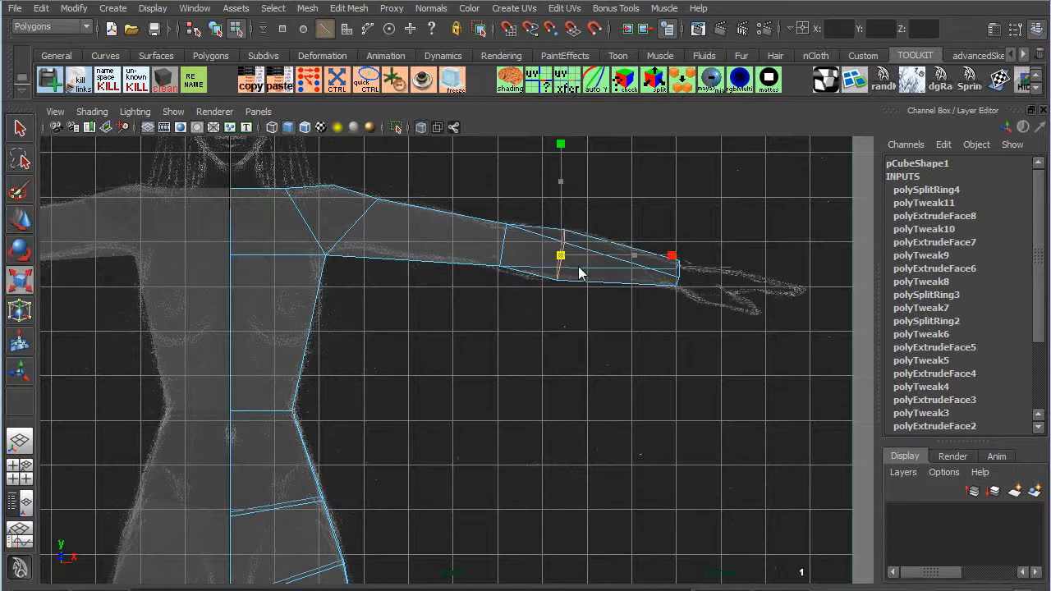
Reposition the upper front vertex of the outer shoulder in depth, working in the perspective view.
key(space)
key(space)
key(space)
key(space)
alt+drag(634, 240, 508, 402)
key(w)
alt+drag(349, 338, 321, 333)
right_drag(564, 351, 502, 350)
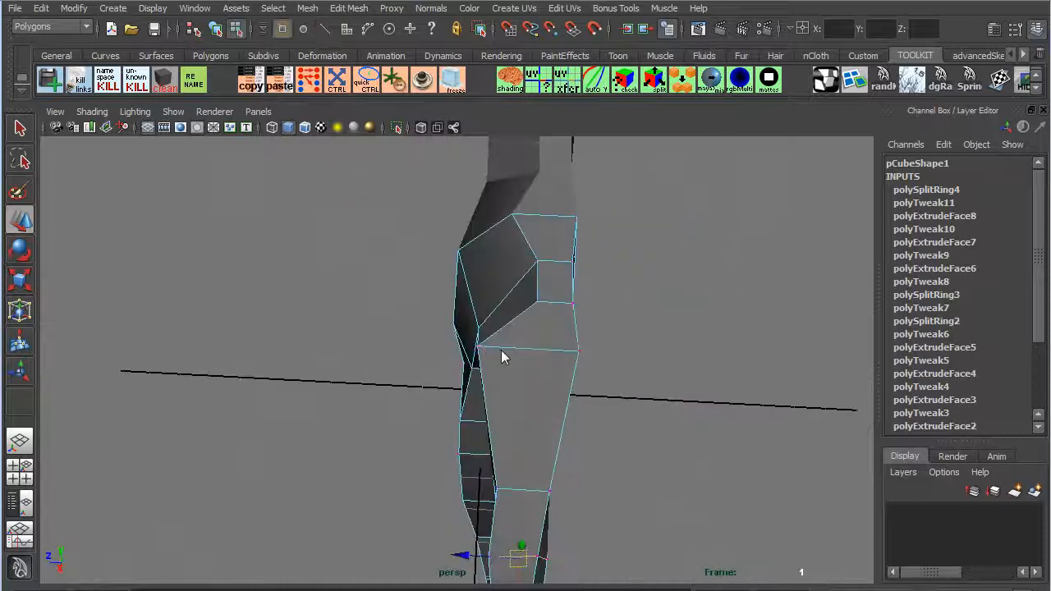
click(479, 350)
drag(439, 347, 293, 323)
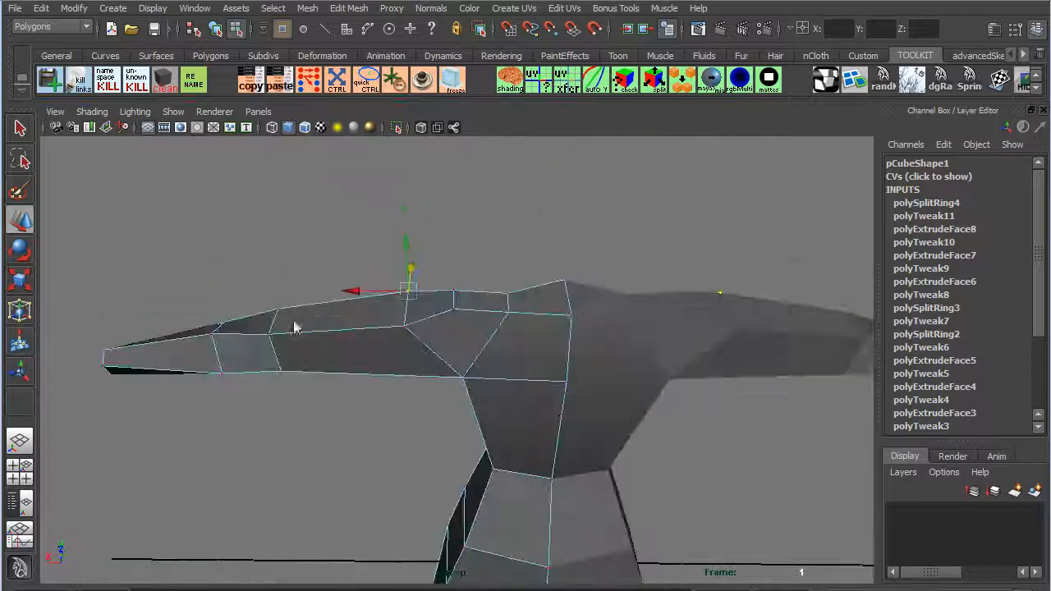
key(F4)
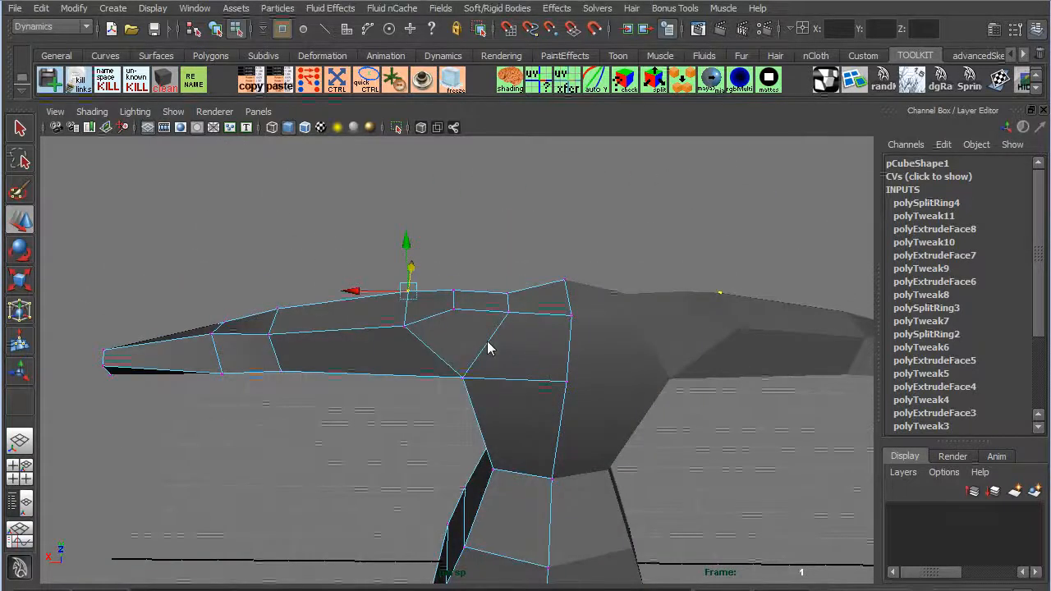